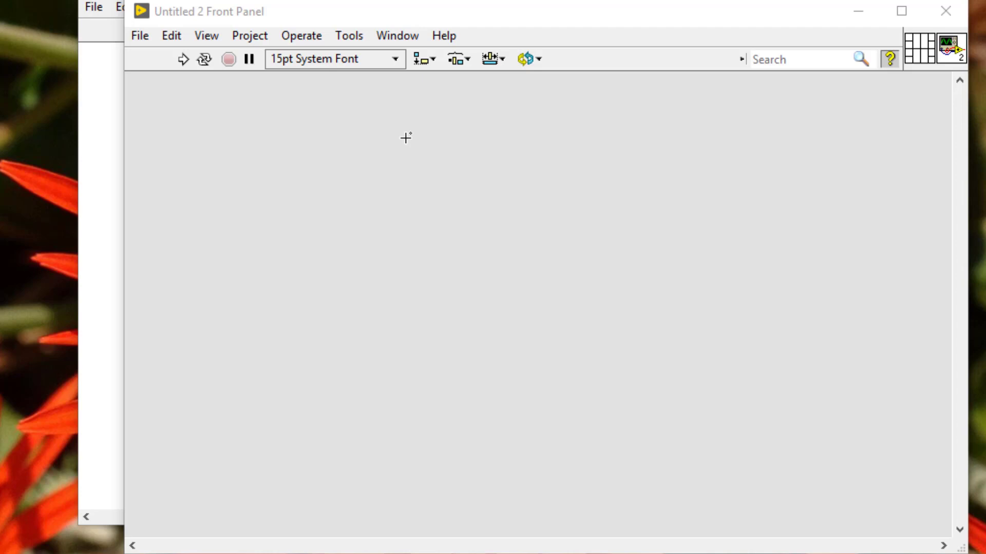
Step: Show the Tools palette and place it over the empty front panel
{"action": "left_click", "coordinate": [201, 38]}
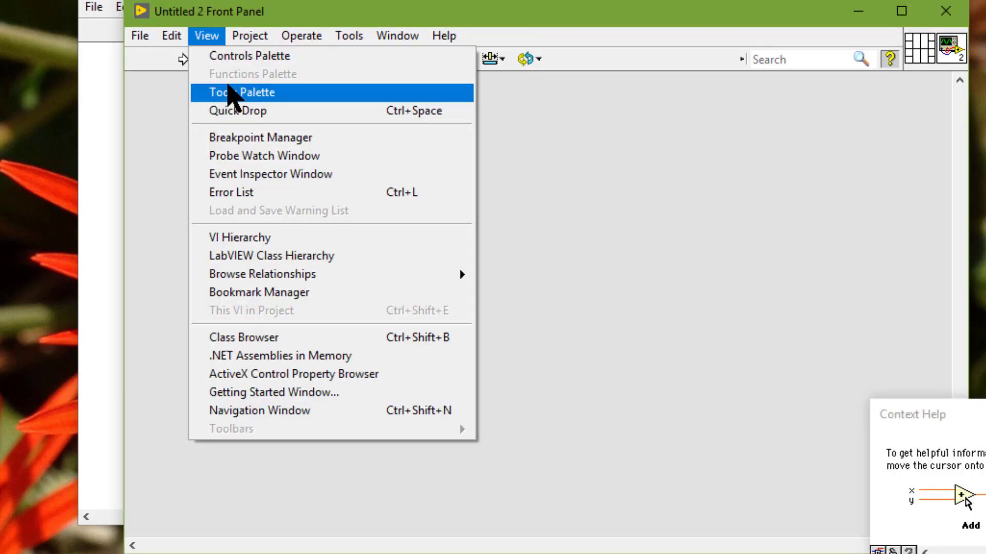
{"action": "left_click", "coordinate": [229, 94]}
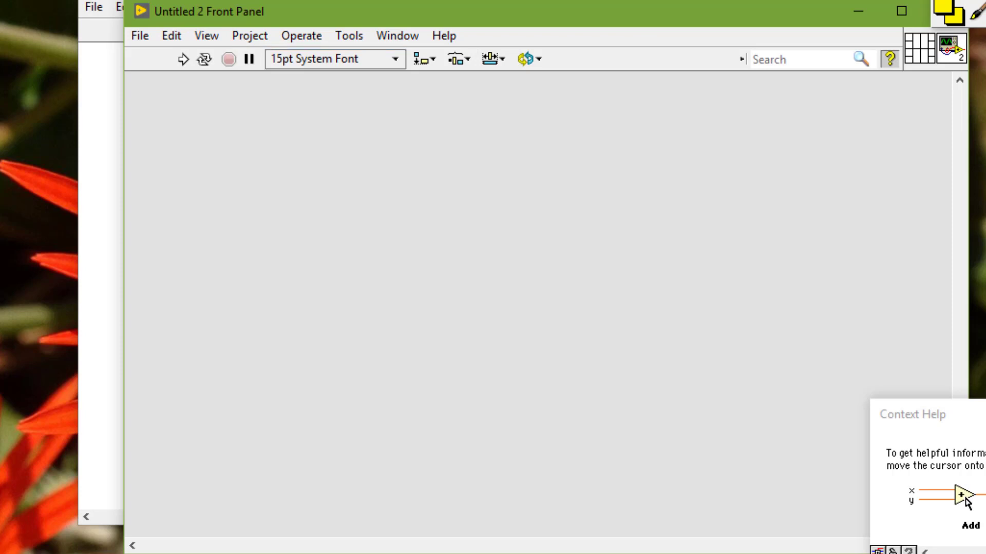
{"action": "left_click_drag", "start_coordinate": [950, 2], "coordinate": [867, 172]}
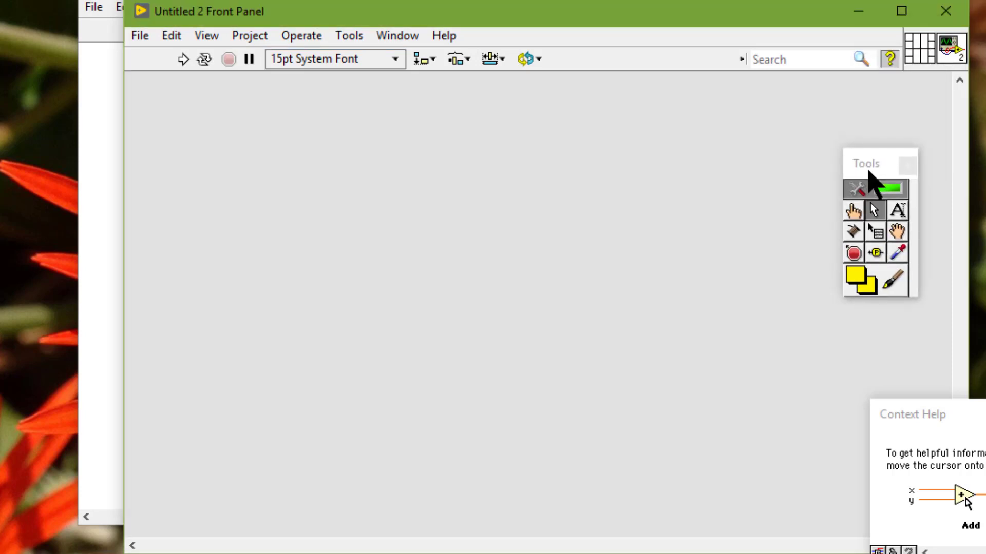
Step: Paint the front panel background yellow with the coloring tool and return to automatic tool selection
{"action": "left_click", "coordinate": [890, 280]}
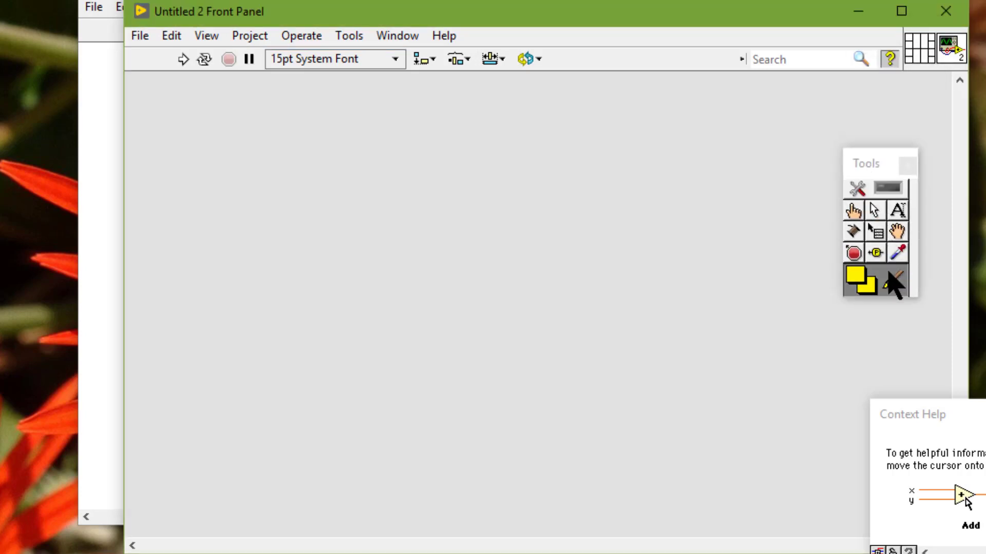
{"action": "left_click", "coordinate": [524, 203]}
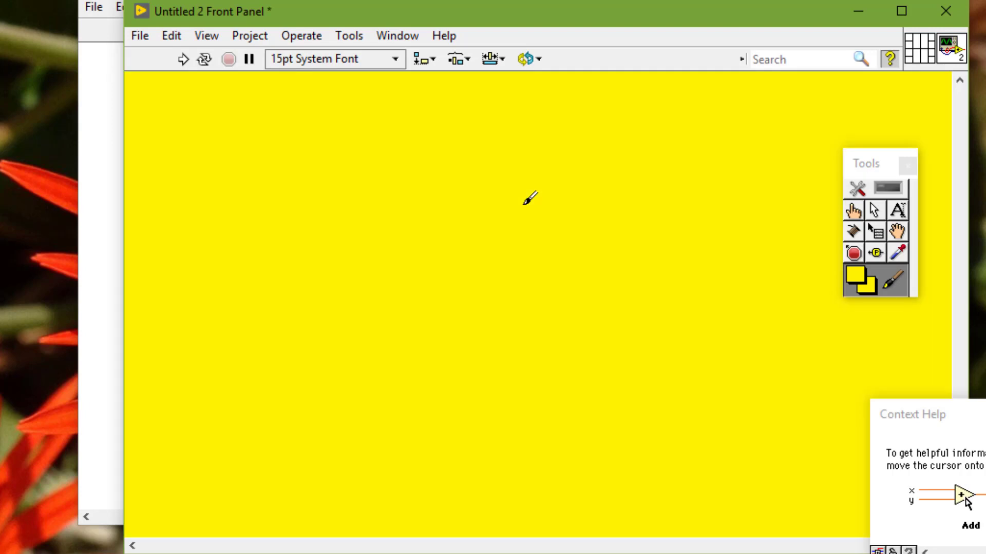
{"action": "left_click", "coordinate": [854, 189]}
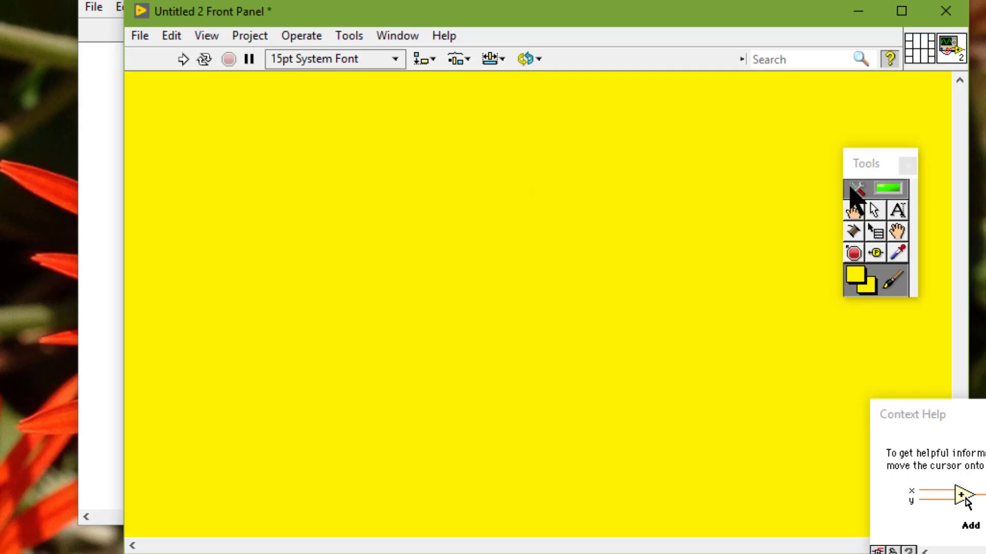
Step: Place a numeric control on the upper part of the front panel
{"action": "right_click", "coordinate": [444, 157]}
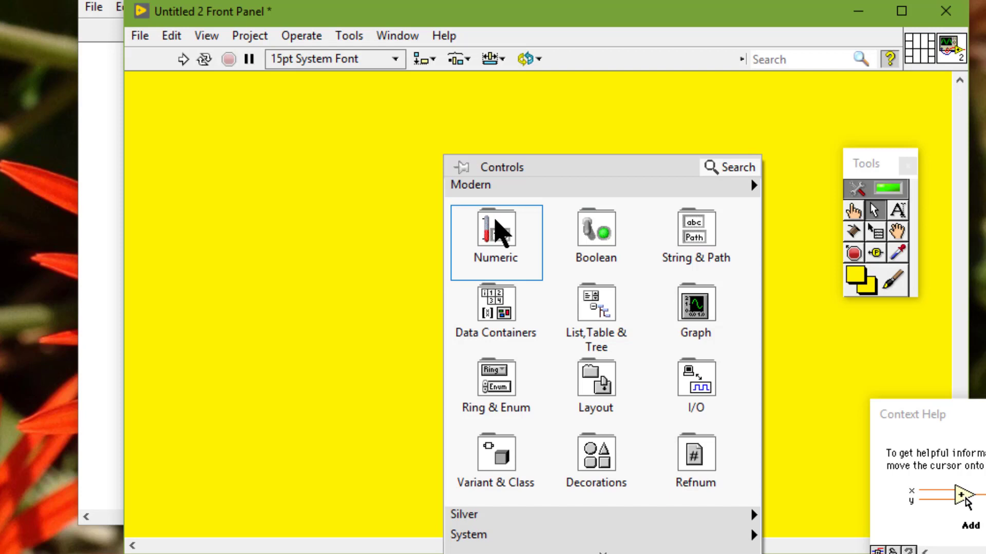
{"action": "mouse_move", "coordinate": [498, 226]}
{"action": "left_click", "coordinate": [573, 285]}
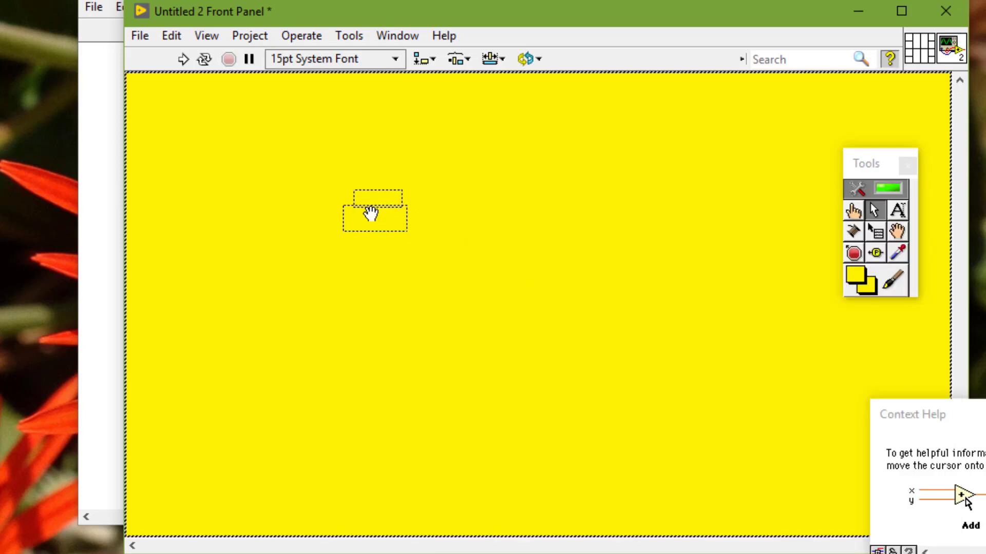
{"action": "left_click", "coordinate": [345, 207]}
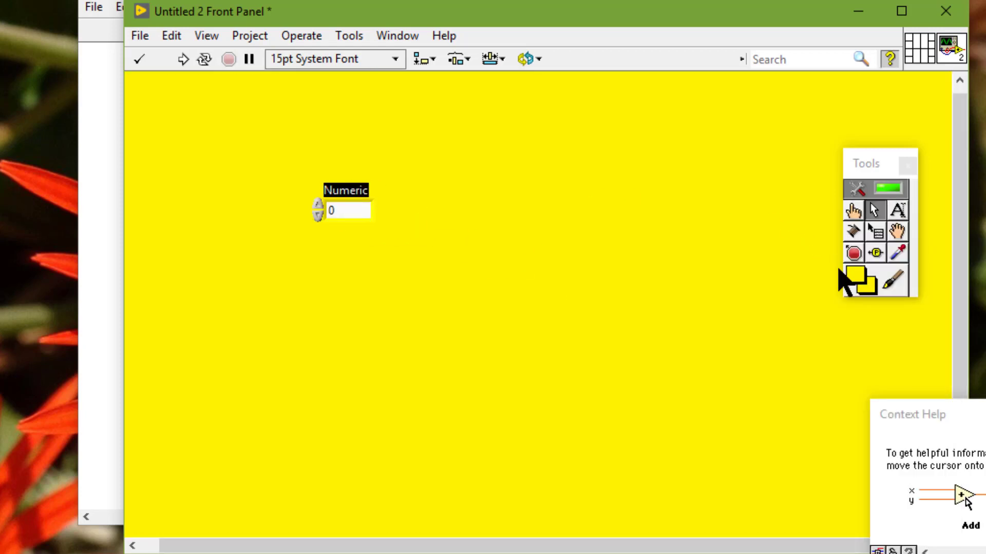
Step: Color the numeric control's value field with the red Thermometer Fill user color
{"action": "left_click", "coordinate": [892, 282]}
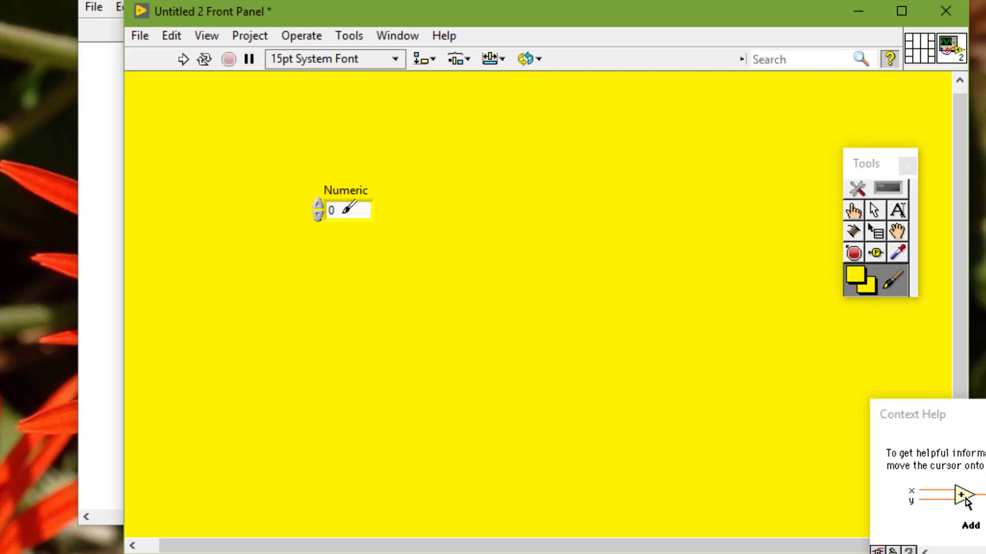
{"action": "left_click", "coordinate": [345, 210]}
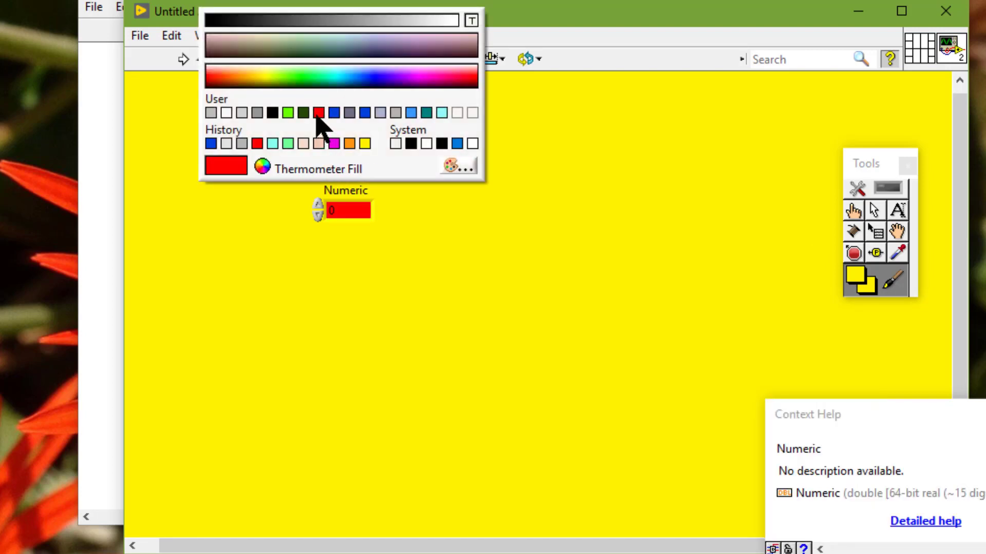
{"action": "left_click", "coordinate": [318, 113]}
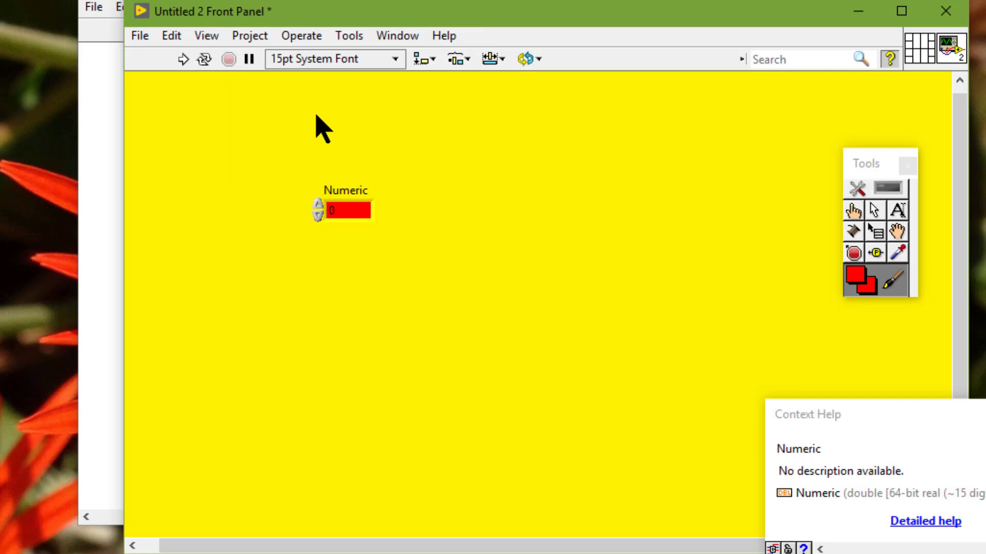
Step: Recolor the numeric's value field with the green LED On color and the front panel background with the gray Indicator Background color
{"action": "left_click", "coordinate": [364, 211]}
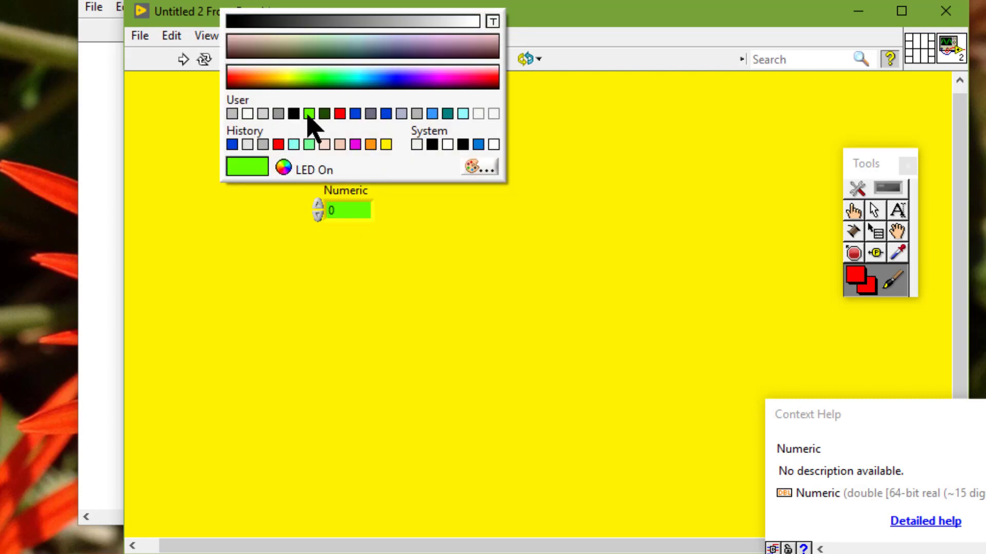
{"action": "left_click", "coordinate": [308, 114]}
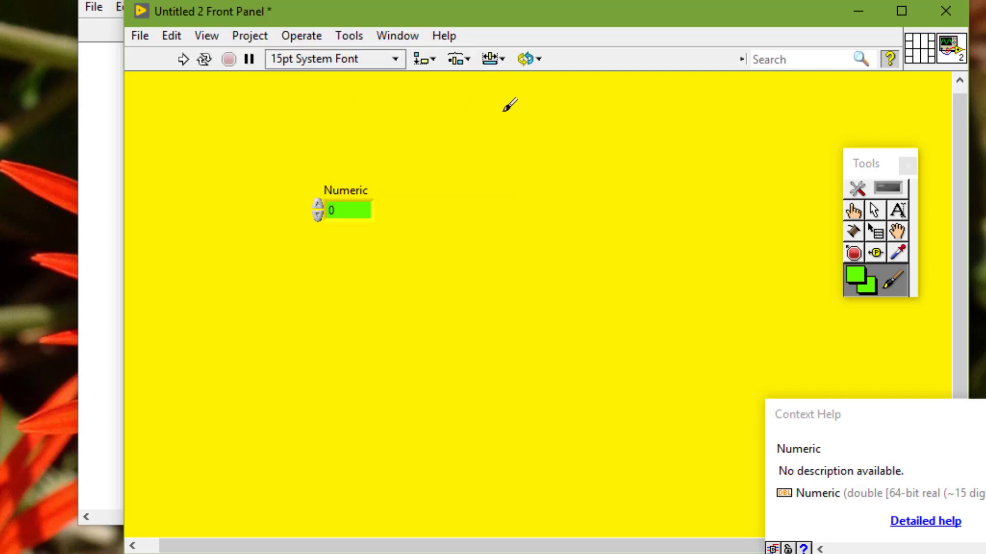
{"action": "left_click", "coordinate": [510, 104]}
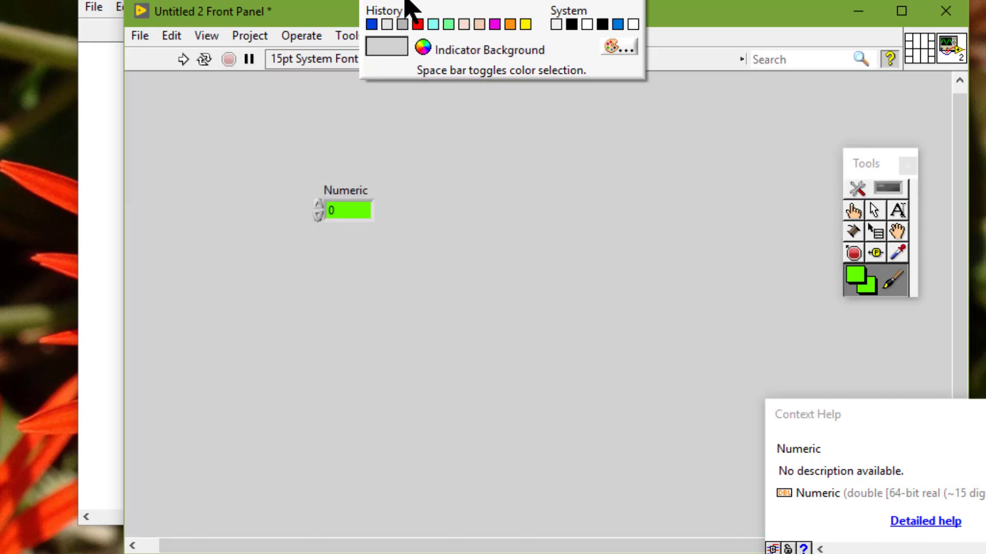
{"action": "left_click", "coordinate": [405, 2]}
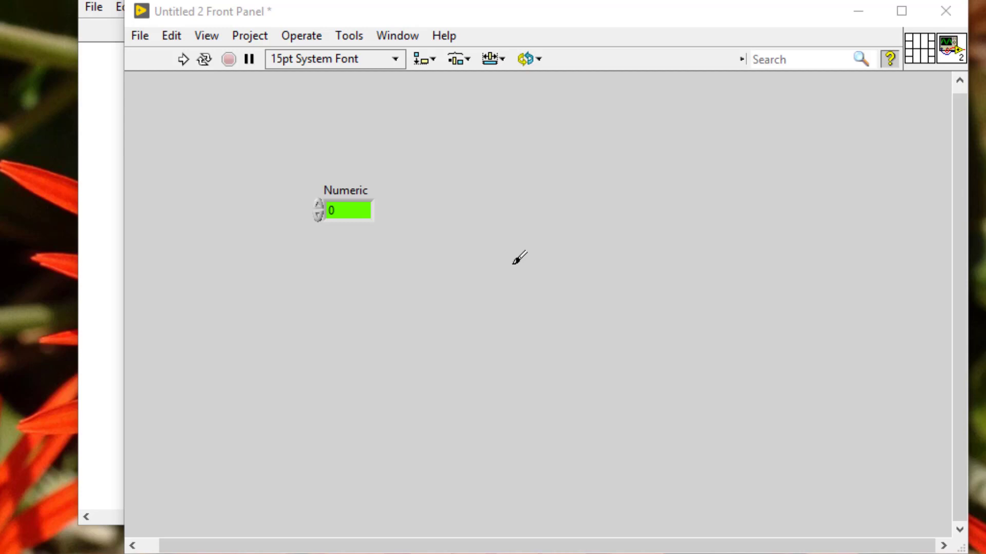
Step: Redefine the LED On user color as cyan in the custom colors of the Environment options and accept the changes
{"action": "right_click", "coordinate": [513, 263]}
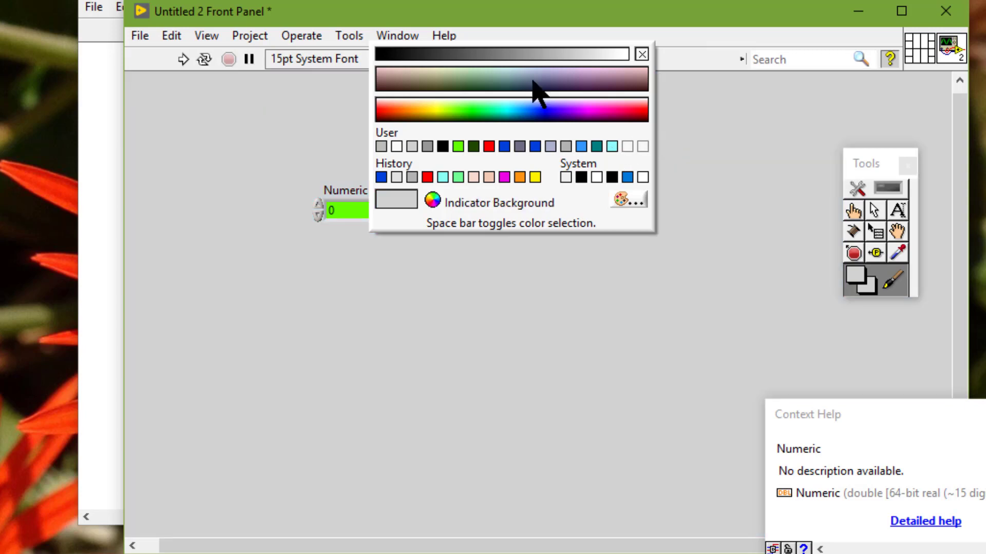
{"action": "left_click", "coordinate": [359, 36]}
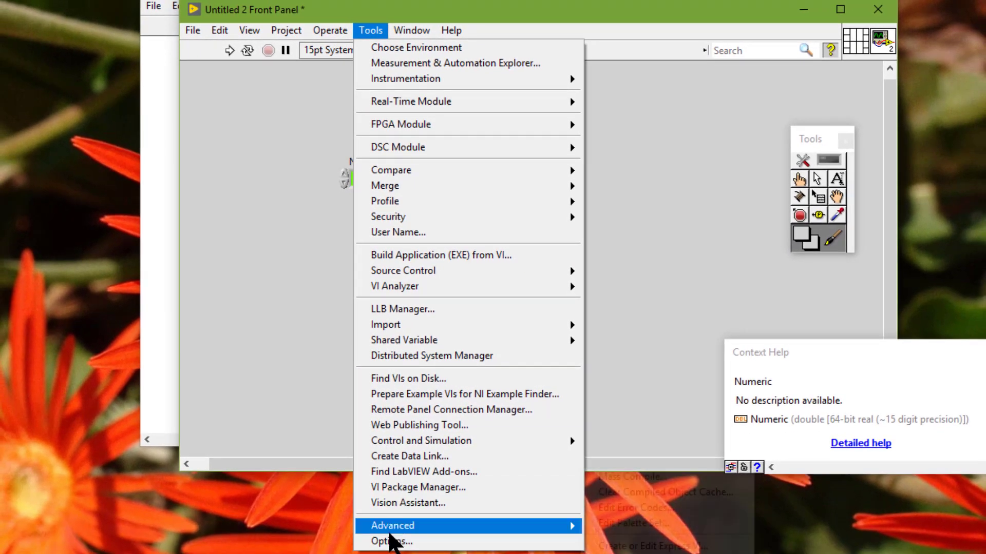
{"action": "left_click", "coordinate": [390, 543]}
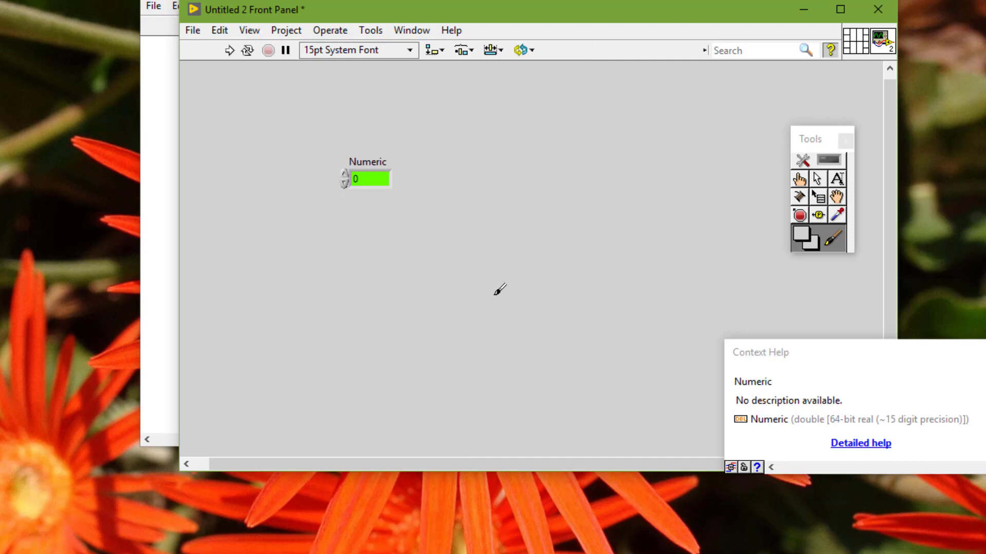
{"action": "scroll", "coordinate": [497, 290], "scroll_direction": "down", "scroll_amount": 3}
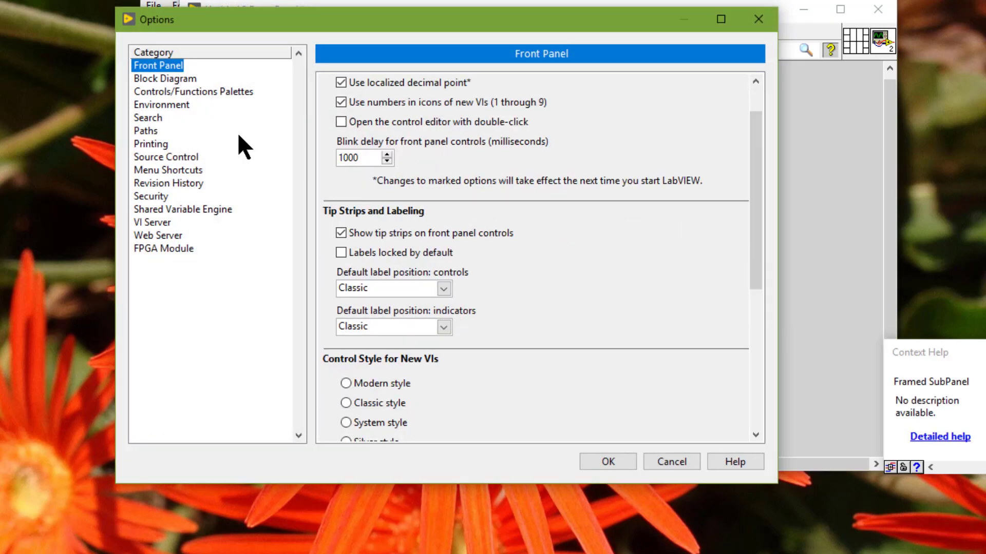
{"action": "left_click", "coordinate": [174, 102]}
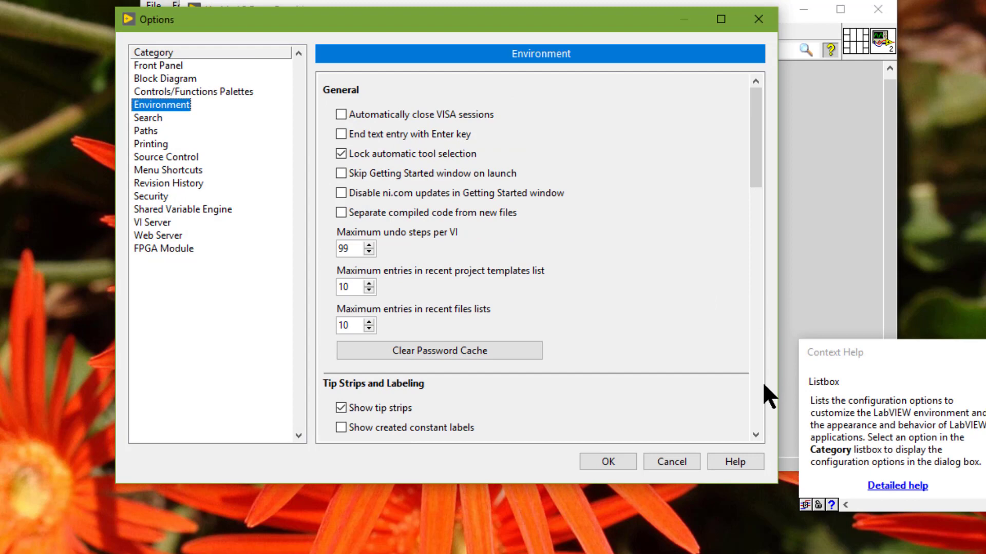
{"action": "scroll", "coordinate": [757, 386], "scroll_direction": "down", "scroll_amount": 5}
{"action": "scroll", "coordinate": [756, 386], "scroll_direction": "down", "scroll_amount": 5}
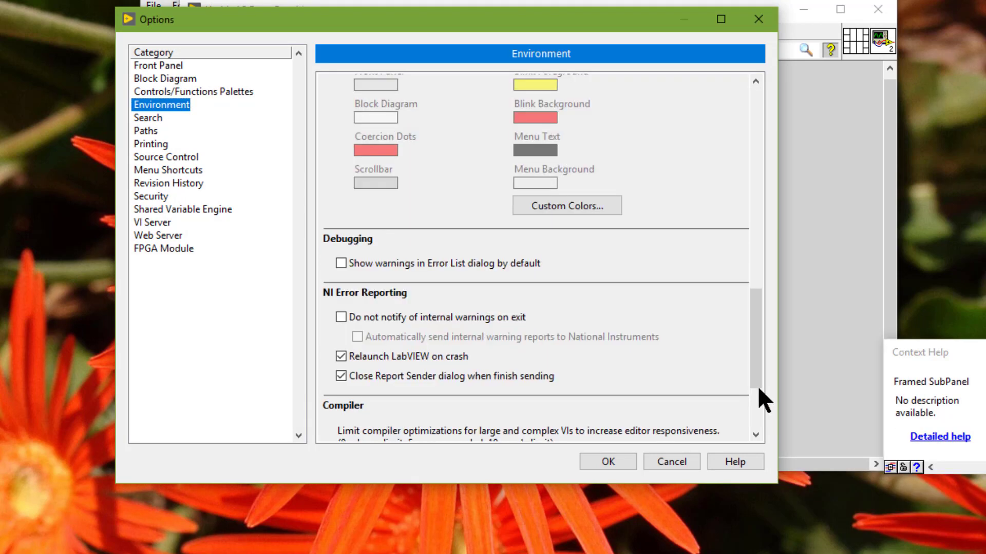
{"action": "left_click", "coordinate": [591, 202]}
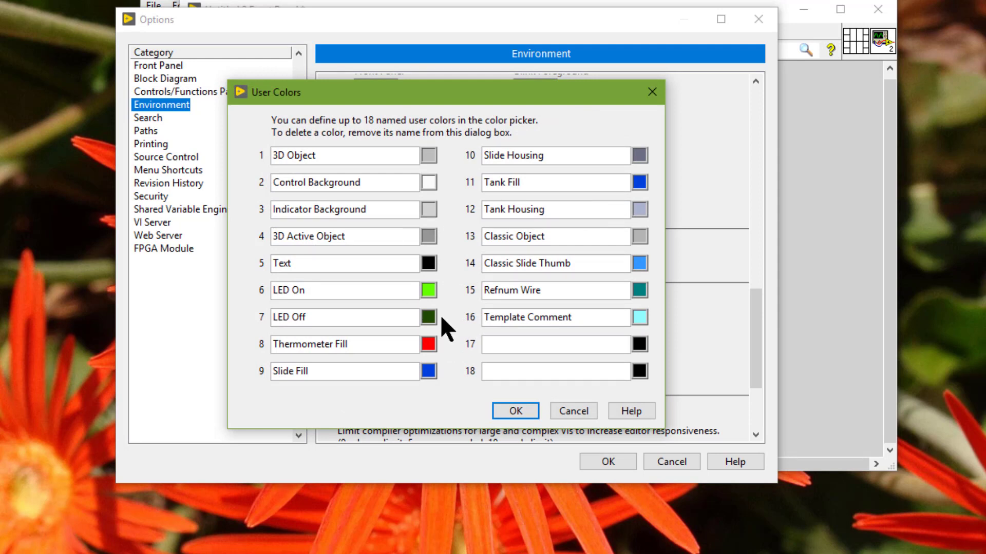
{"action": "left_click", "coordinate": [429, 290]}
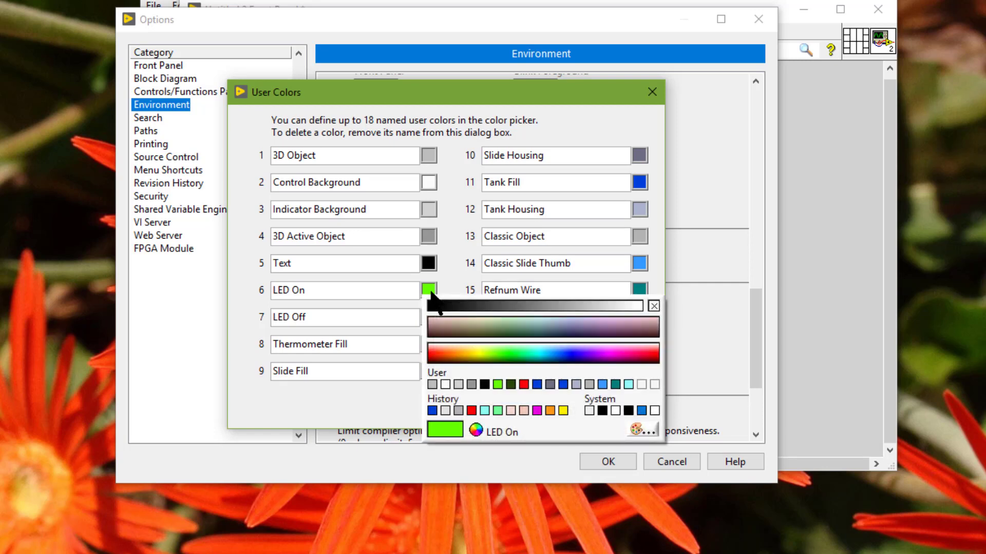
{"action": "left_click", "coordinate": [540, 352]}
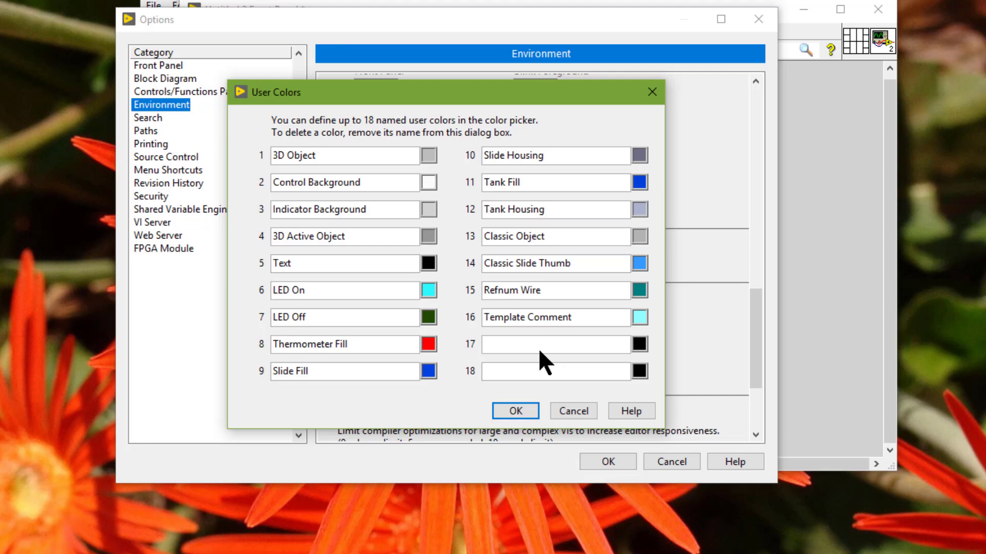
{"action": "left_click", "coordinate": [524, 410]}
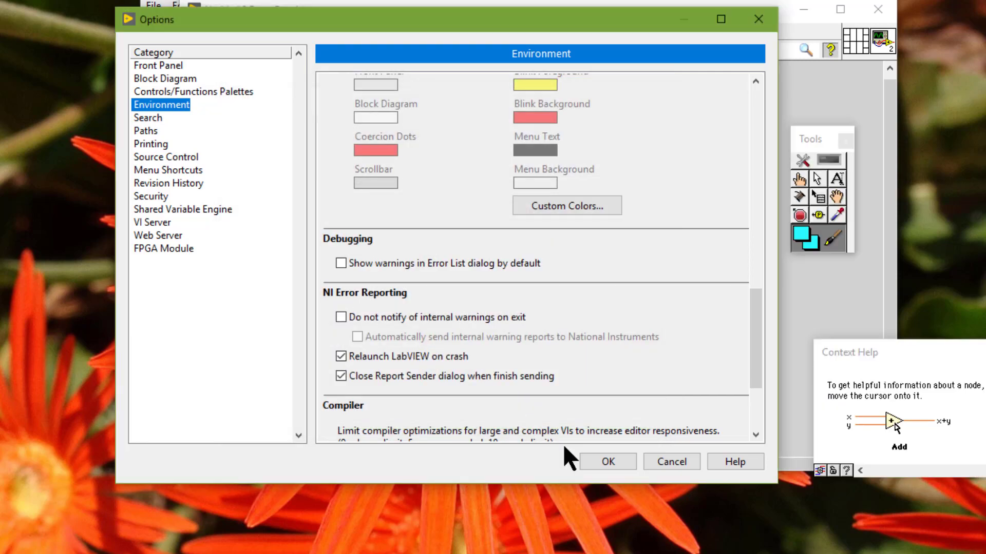
{"action": "left_click", "coordinate": [607, 462]}
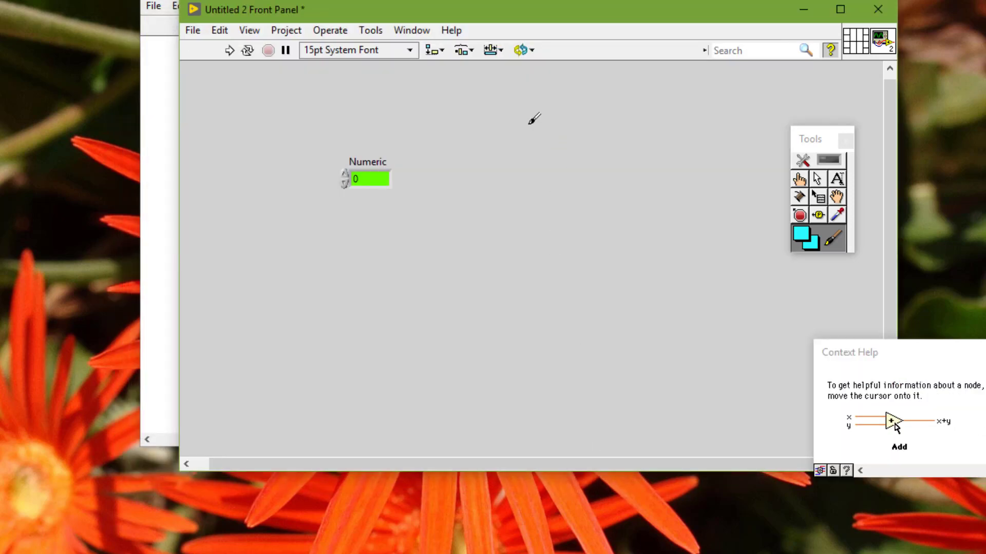
Step: Restore automatic tool selection, place a Round LED beside the numeric control on the front panel and turn it on
{"action": "left_click", "coordinate": [828, 161]}
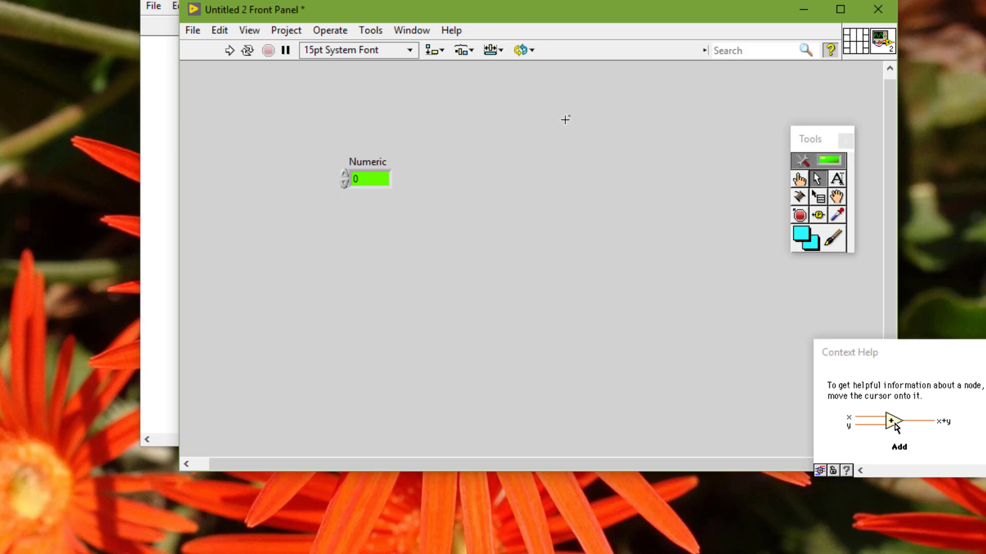
{"action": "right_click", "coordinate": [564, 119]}
{"action": "mouse_move", "coordinate": [691, 191]}
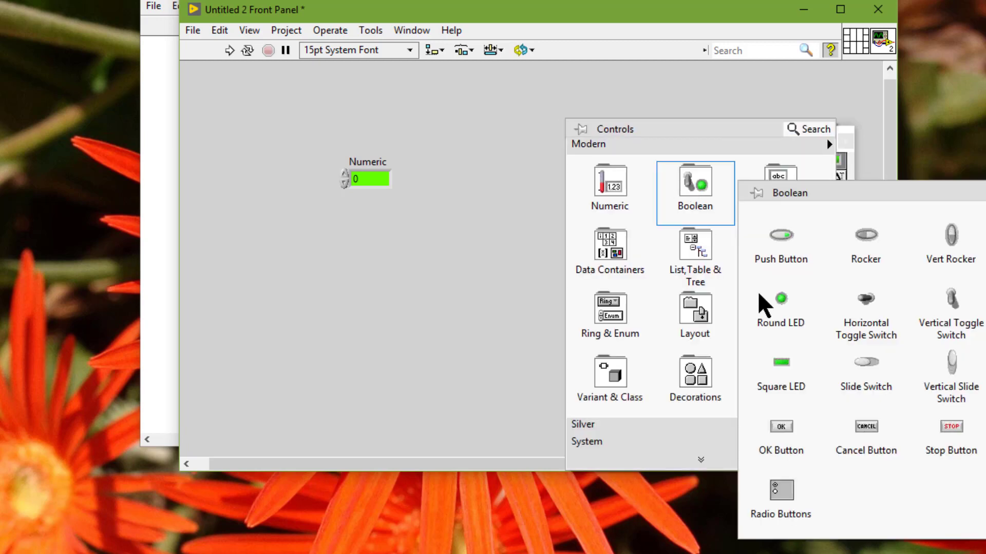
{"action": "left_click", "coordinate": [780, 329]}
{"action": "left_click", "coordinate": [479, 206]}
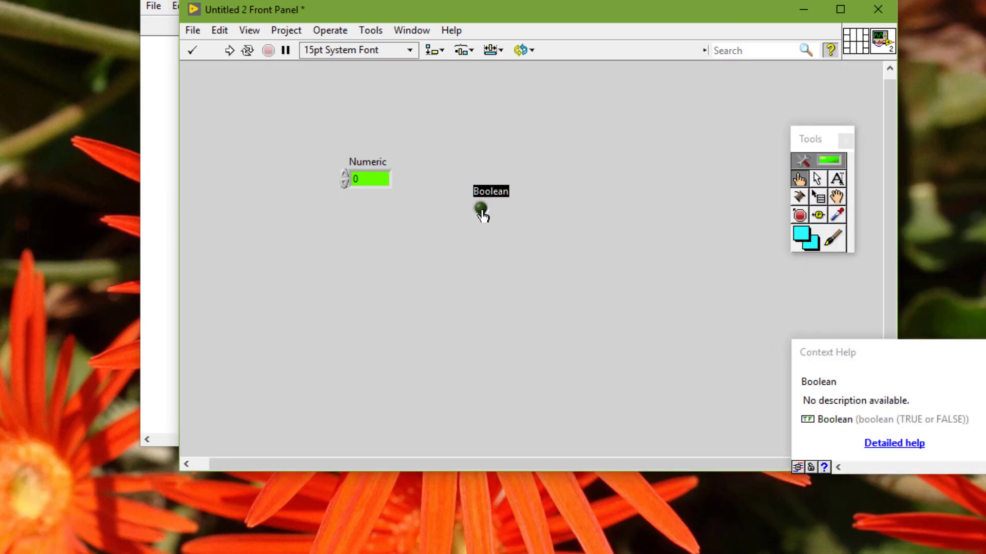
{"action": "left_click", "coordinate": [481, 217]}
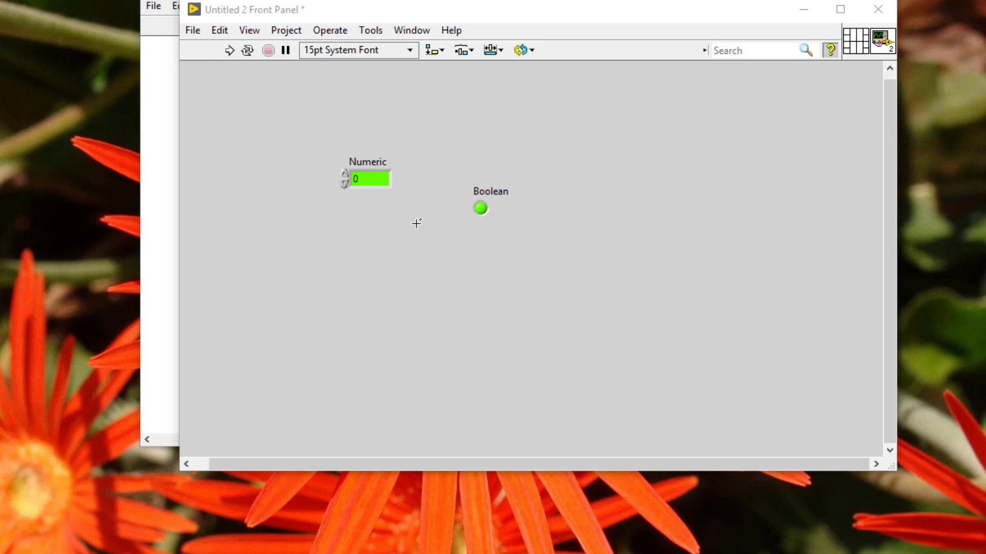
Step: Examine the user colors offered for the coloring tool and the panel background, and return to automatic tool selection
{"action": "left_click", "coordinate": [514, 153]}
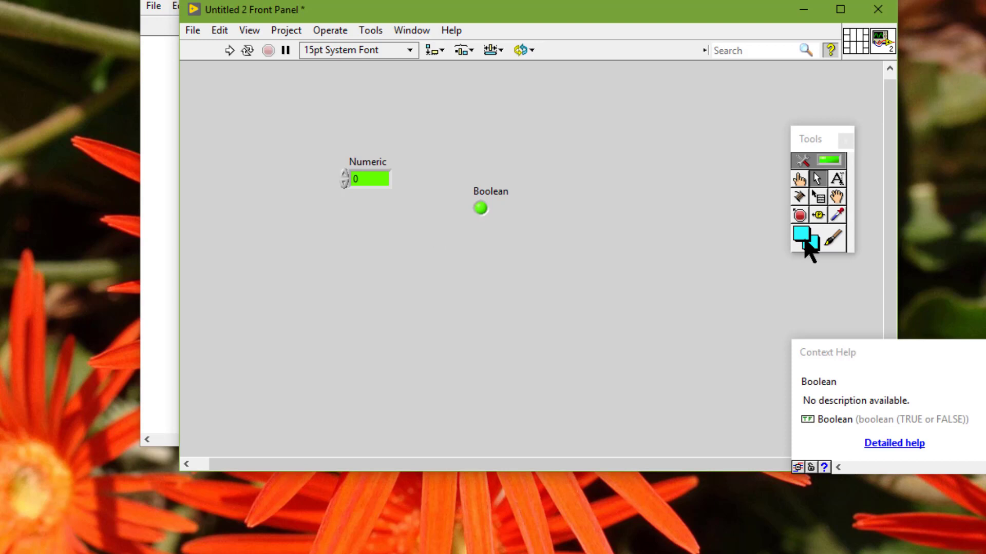
{"action": "left_click", "coordinate": [805, 244]}
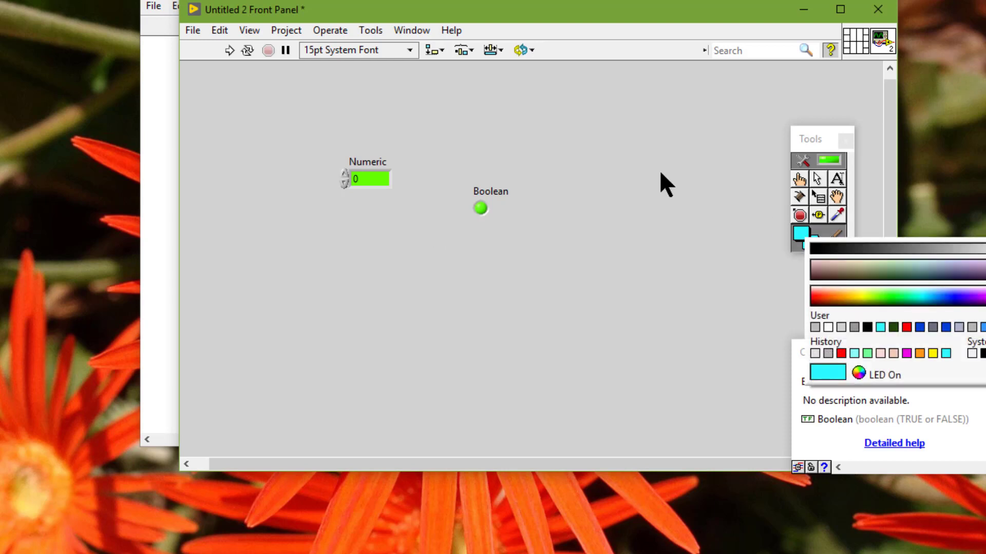
{"action": "right_click", "coordinate": [495, 126]}
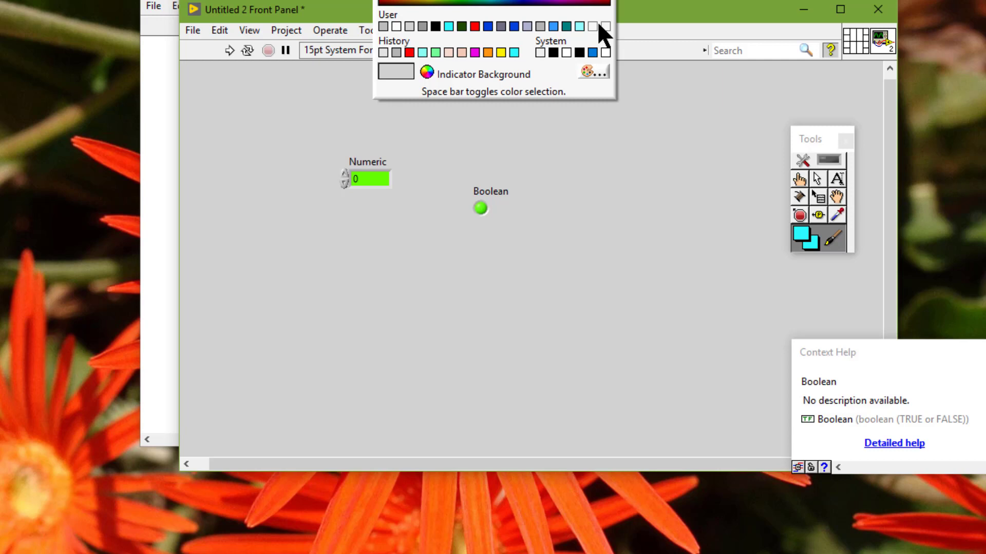
{"action": "left_click", "coordinate": [801, 154]}
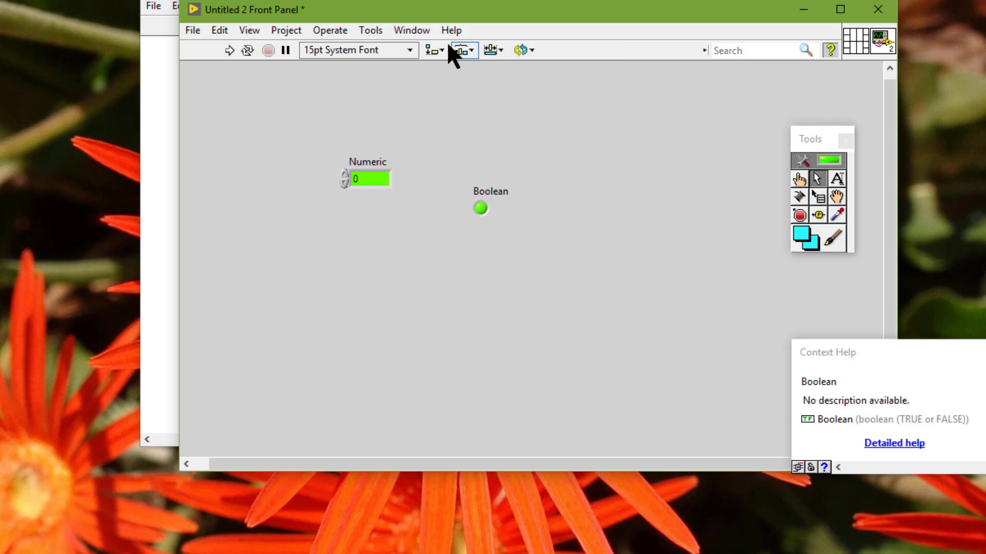
Step: Turn off the default colors in the Environment options and set the Front Panel color to pale blue (R:197 G:208 B:236)
{"action": "left_click", "coordinate": [379, 30]}
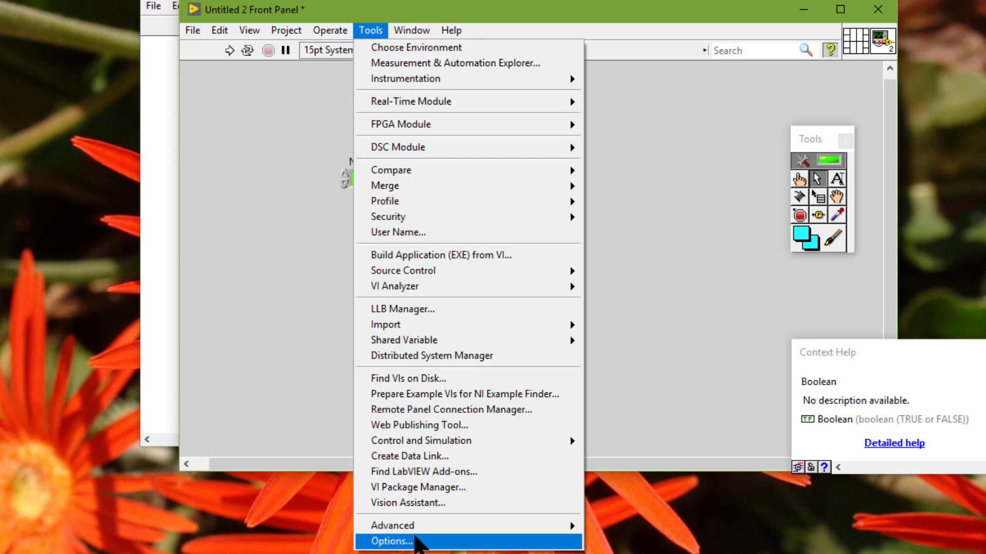
{"action": "left_click", "coordinate": [416, 539]}
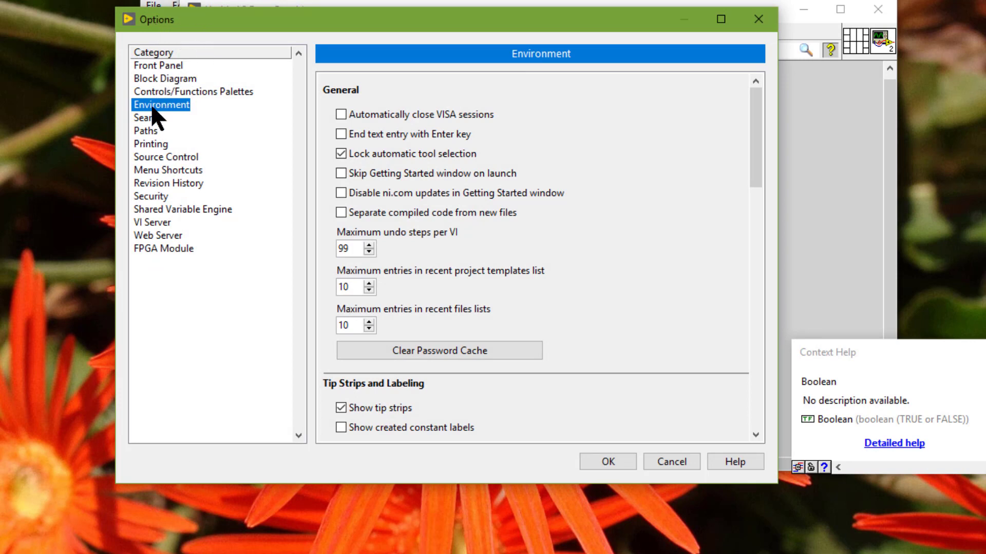
{"action": "mouse_move", "coordinate": [151, 106]}
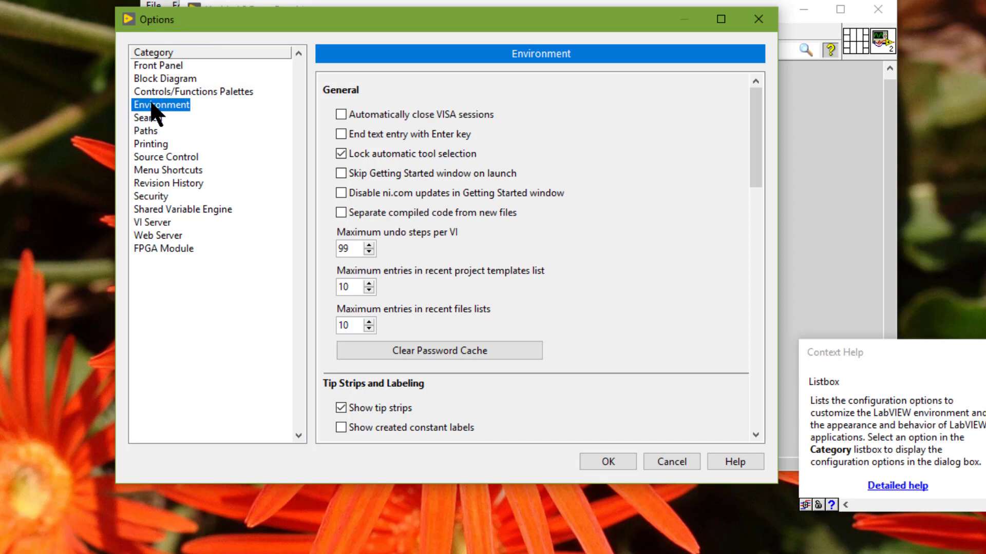
{"action": "left_click", "coordinate": [755, 389]}
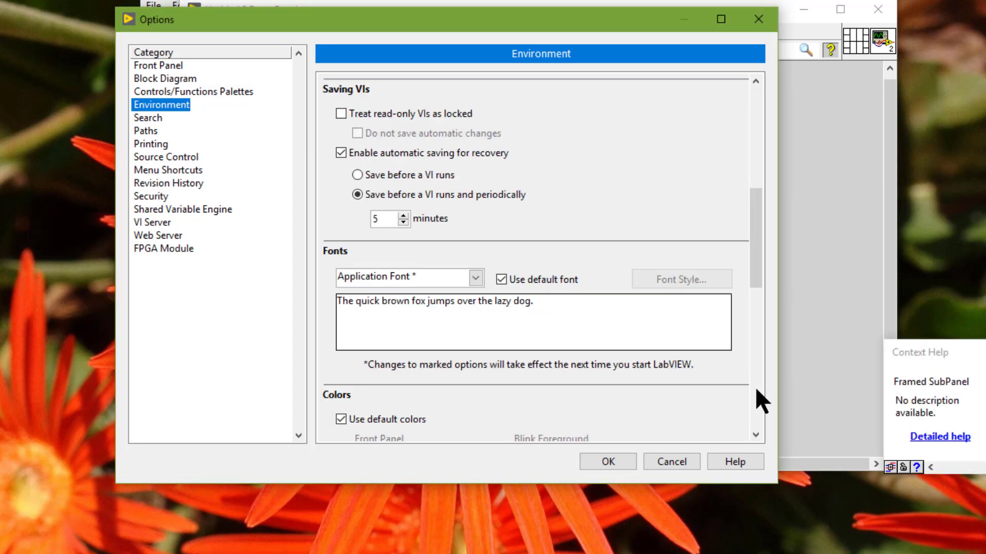
{"action": "left_click", "coordinate": [755, 435]}
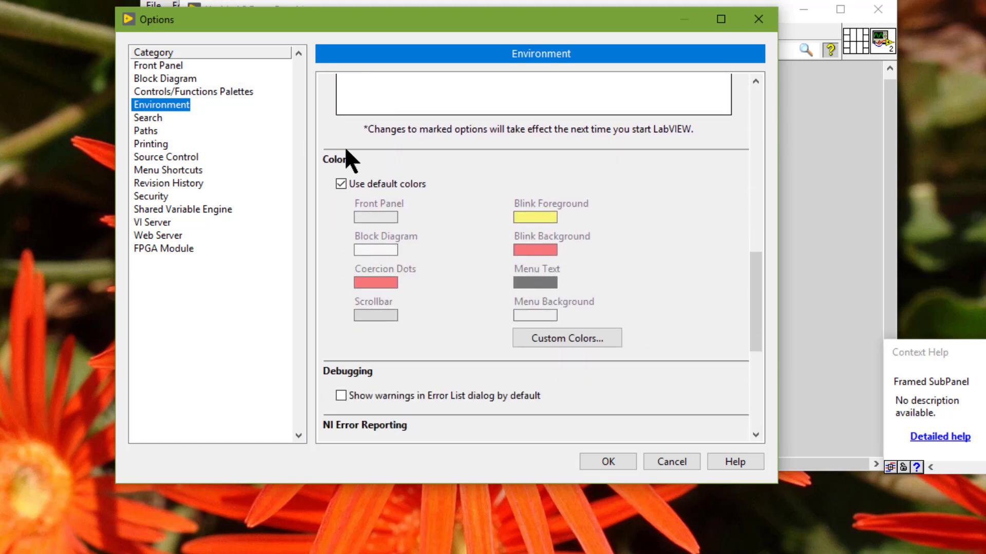
{"action": "left_click", "coordinate": [340, 184]}
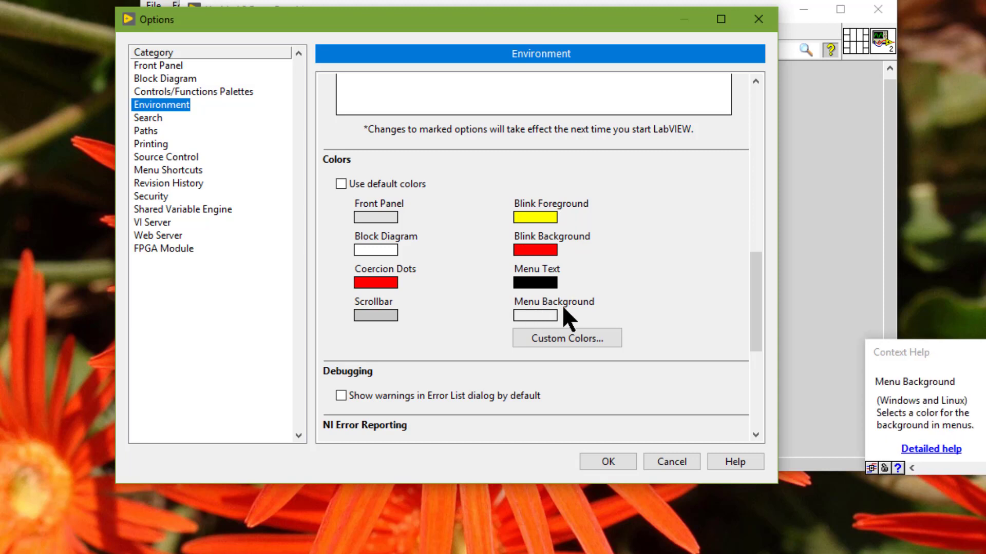
{"action": "left_click", "coordinate": [380, 215]}
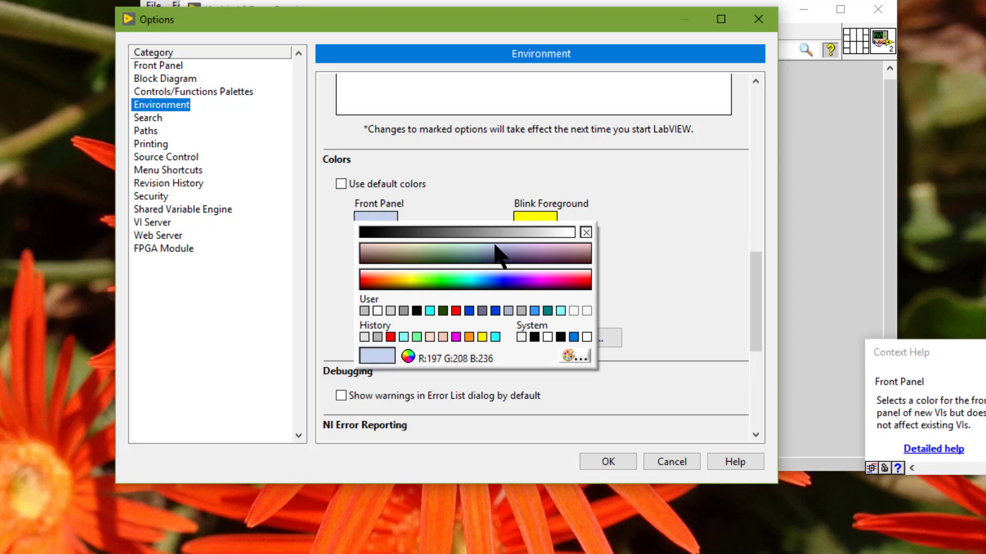
{"action": "left_click", "coordinate": [495, 245]}
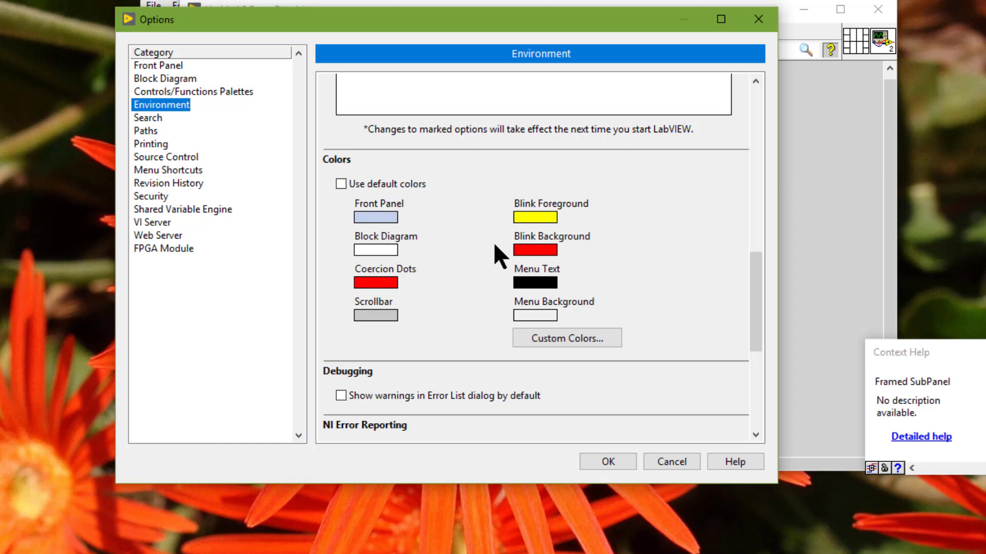
Step: Change the Front Panel color option to beige (R:219 G:201 B:181), accept the options and create a new VI
{"action": "left_click", "coordinate": [388, 217]}
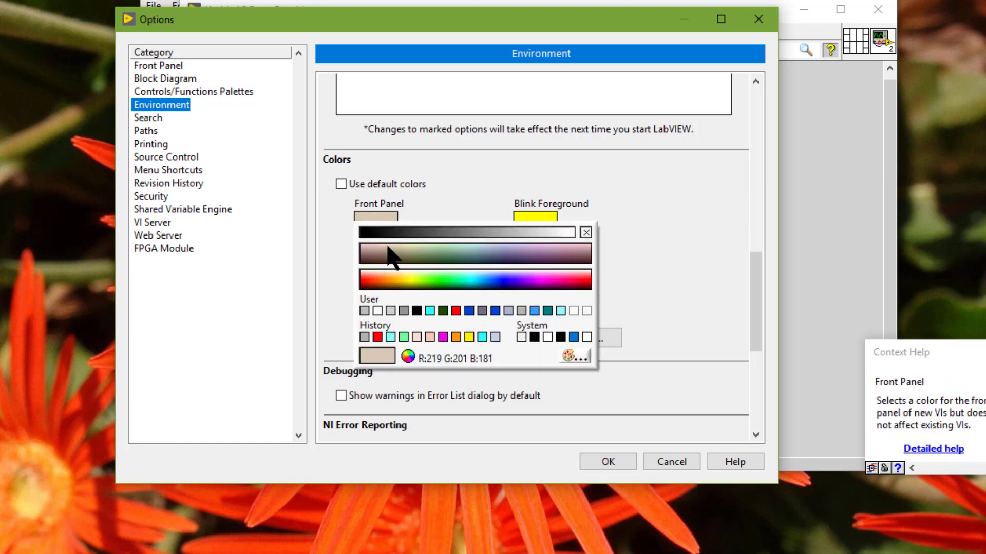
{"action": "left_click", "coordinate": [388, 248]}
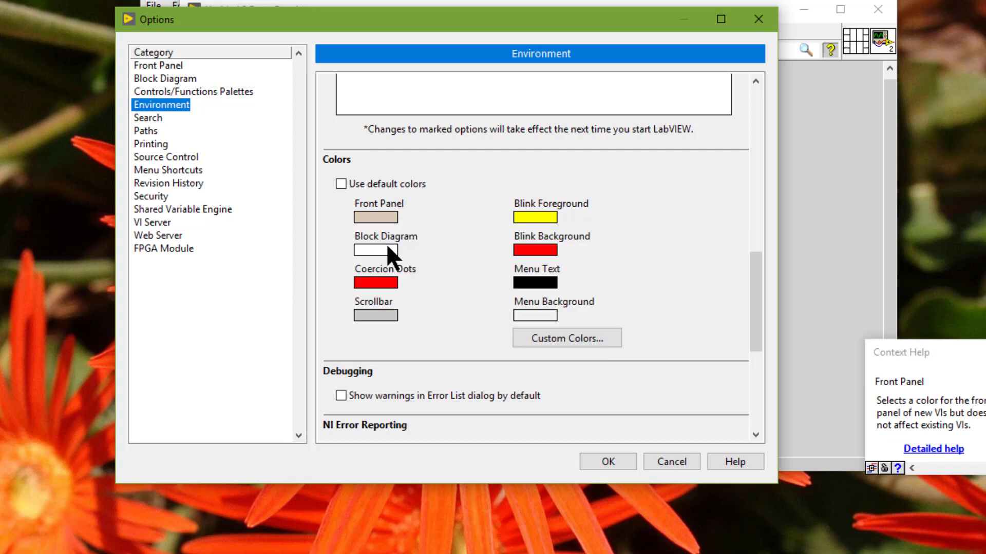
{"action": "left_click", "coordinate": [597, 464]}
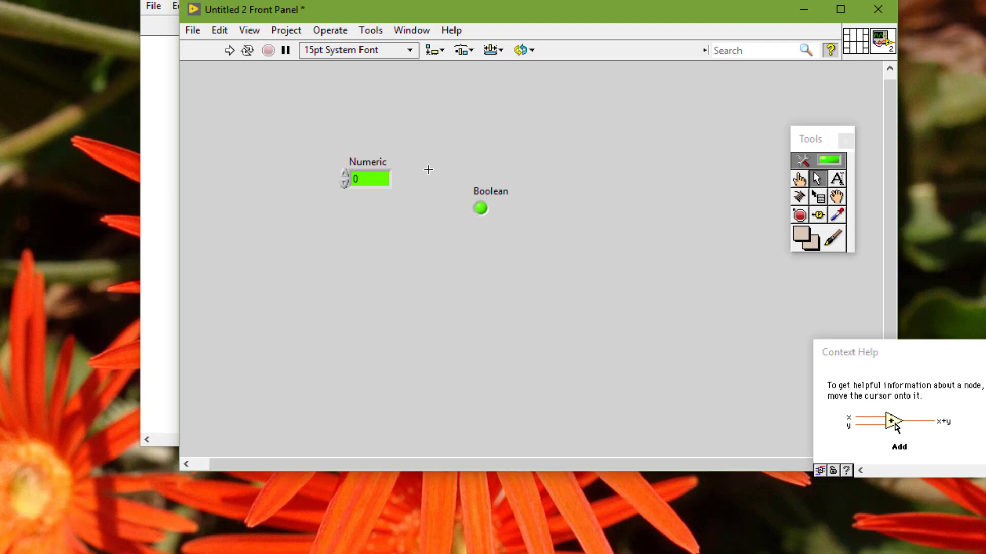
{"action": "key", "text": "ctrl+n"}
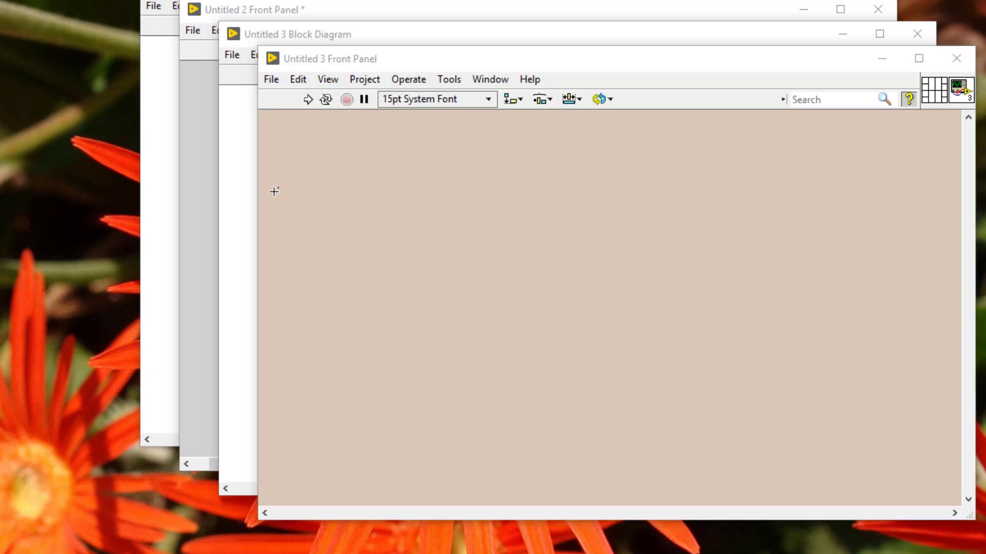
Step: Define user color 17 in the Environment custom colors, naming it New Color and making it yellow (R:255 G:244 B:89)
{"action": "left_click", "coordinate": [430, 80]}
{"action": "left_click", "coordinate": [440, 80]}
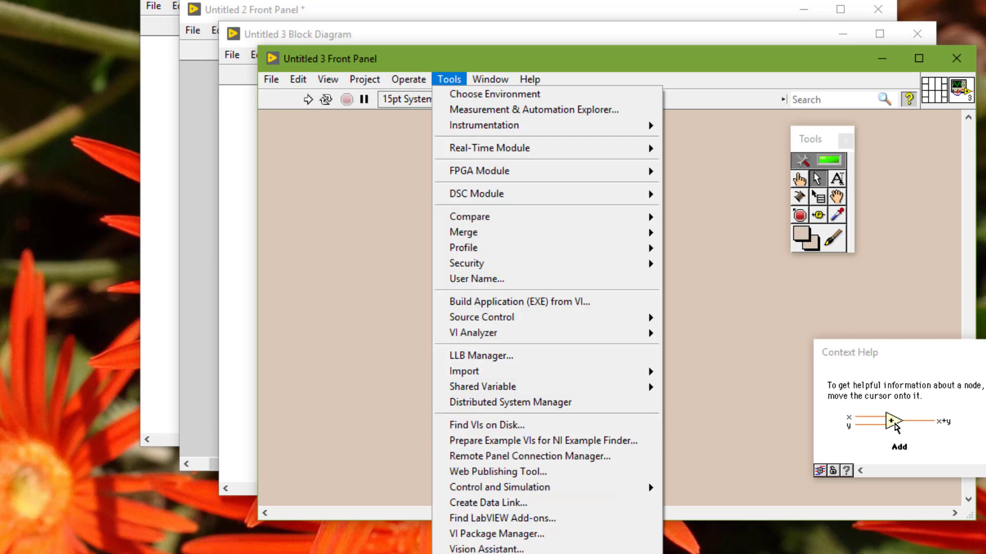
{"action": "left_click", "coordinate": [434, 401]}
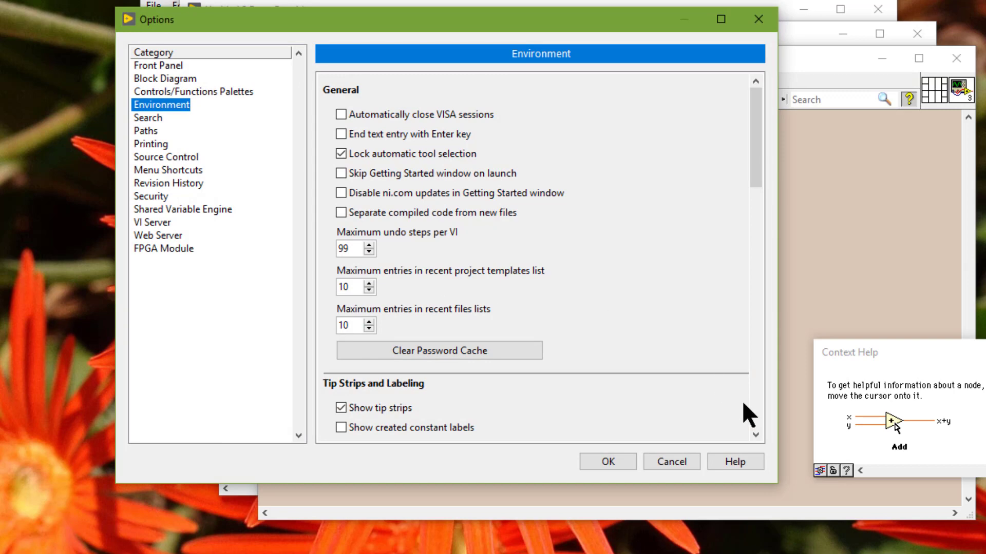
{"action": "scroll", "coordinate": [754, 408], "scroll_direction": "down", "scroll_amount": 15}
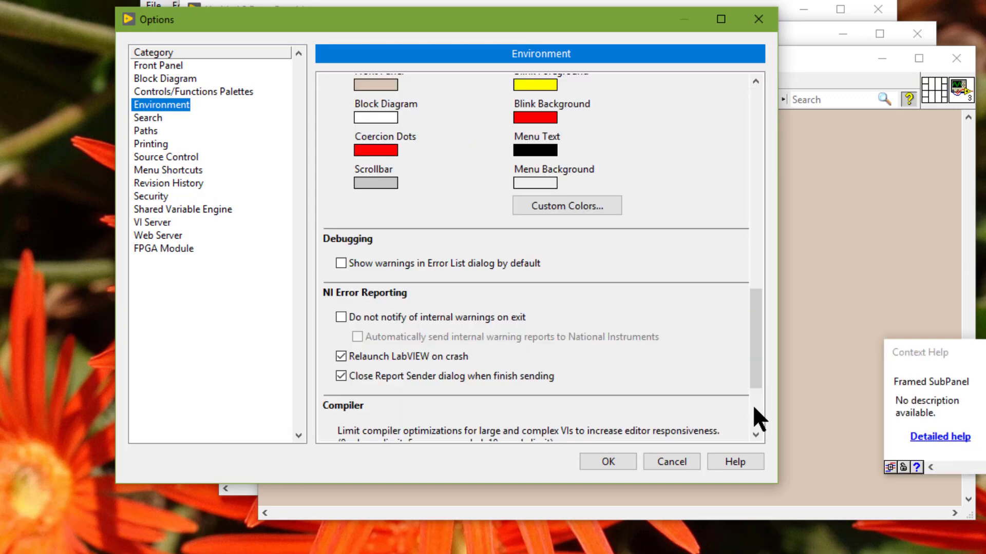
{"action": "scroll", "coordinate": [753, 407], "scroll_direction": "down", "scroll_amount": 5}
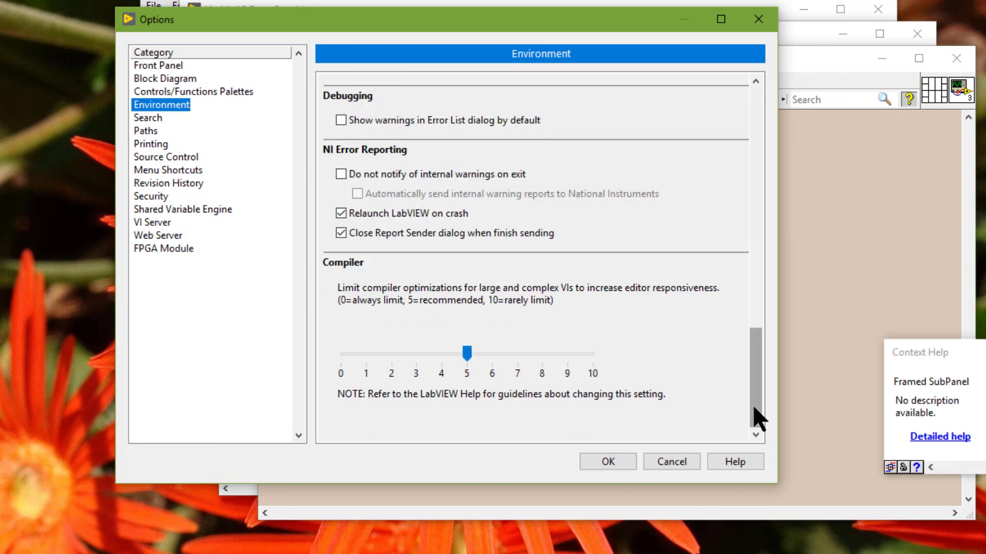
{"action": "left_click", "coordinate": [751, 245]}
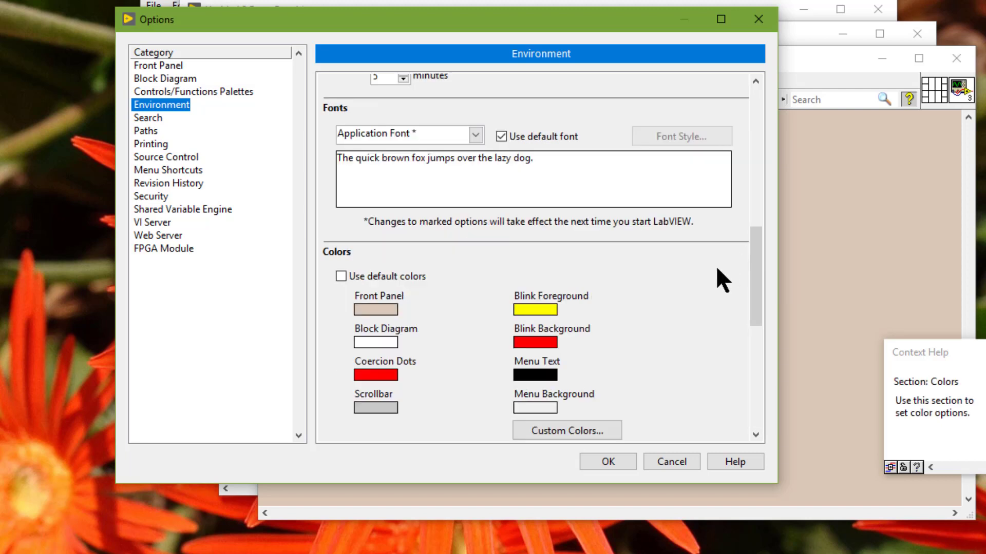
{"action": "left_click", "coordinate": [583, 424]}
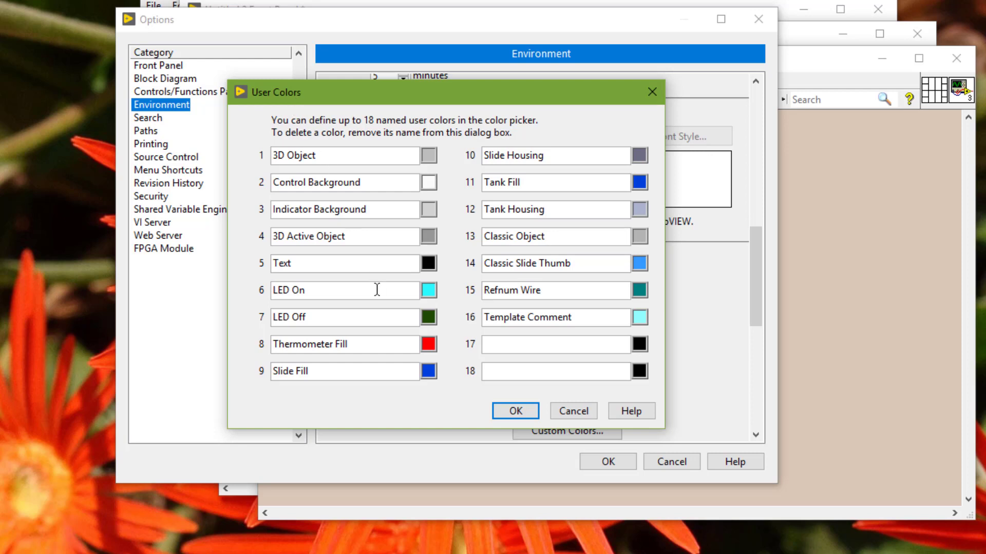
{"action": "left_click", "coordinate": [503, 347]}
{"action": "type", "text": "New Color"}
{"action": "left_click", "coordinate": [639, 345]}
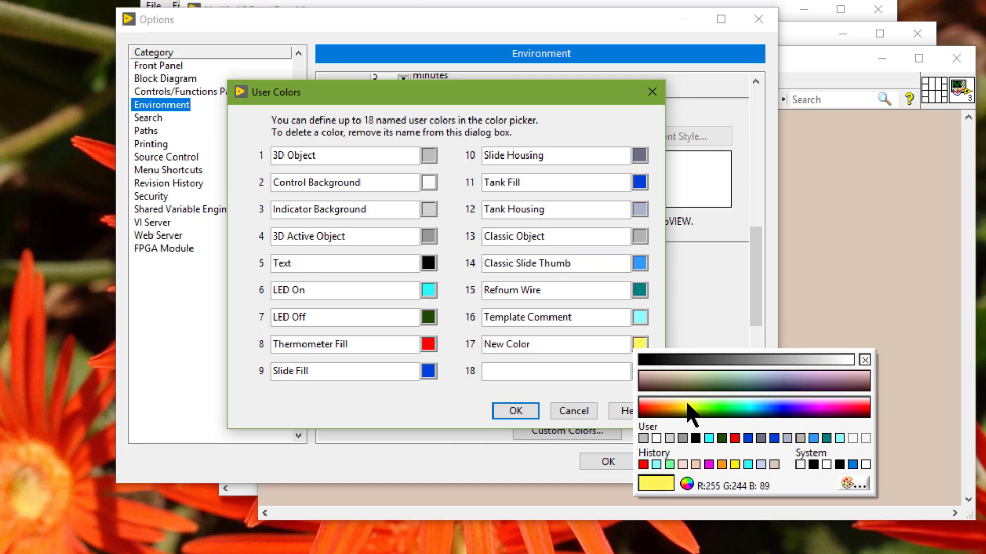
{"action": "left_click", "coordinate": [688, 406]}
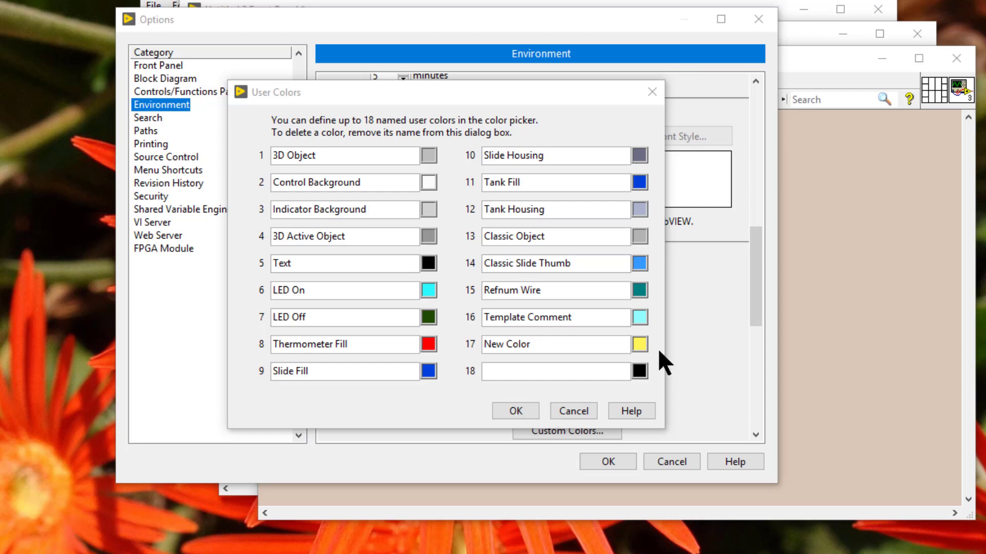
Step: Redefine the Template Comment user color as lime green and accept both the user colors and the options
{"action": "left_click", "coordinate": [640, 317]}
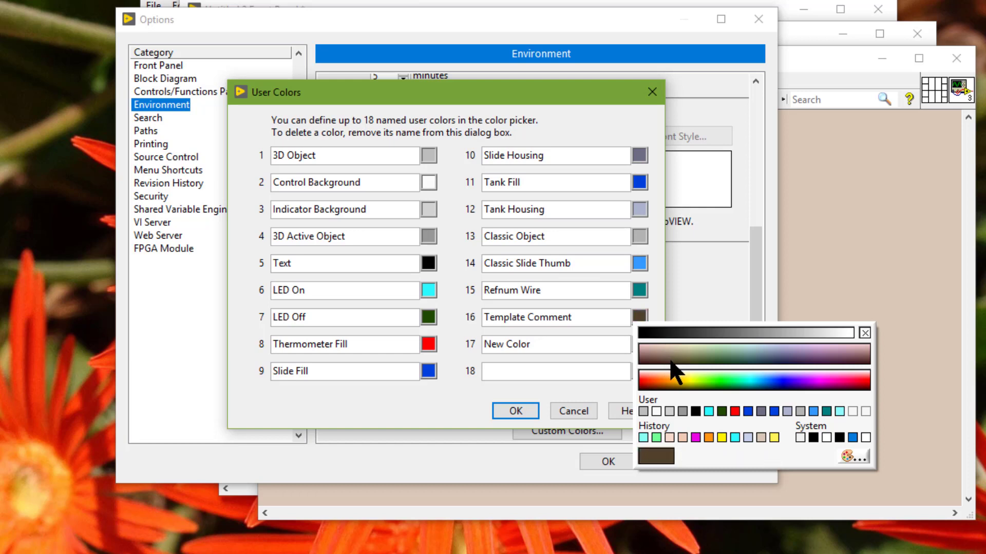
{"action": "left_click", "coordinate": [706, 380]}
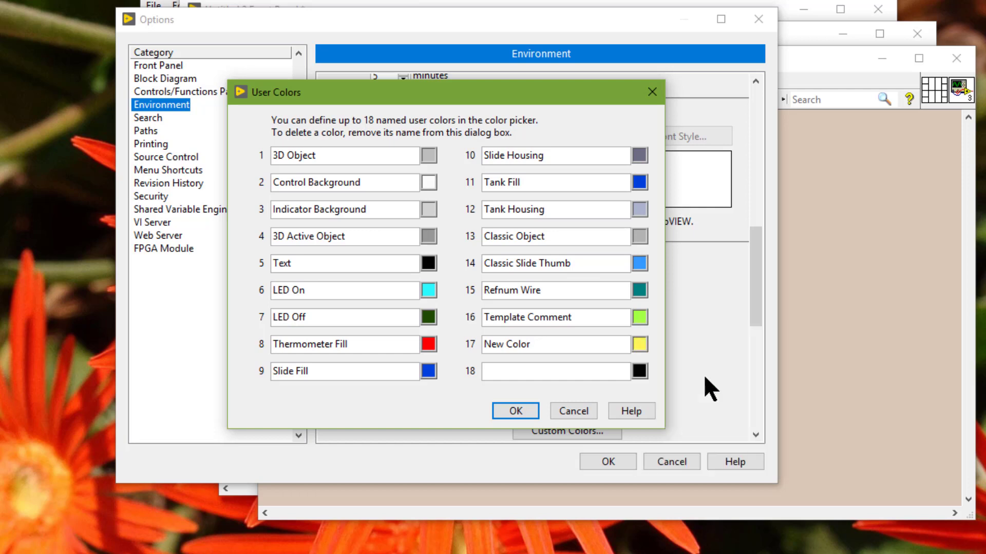
{"action": "left_click", "coordinate": [516, 411]}
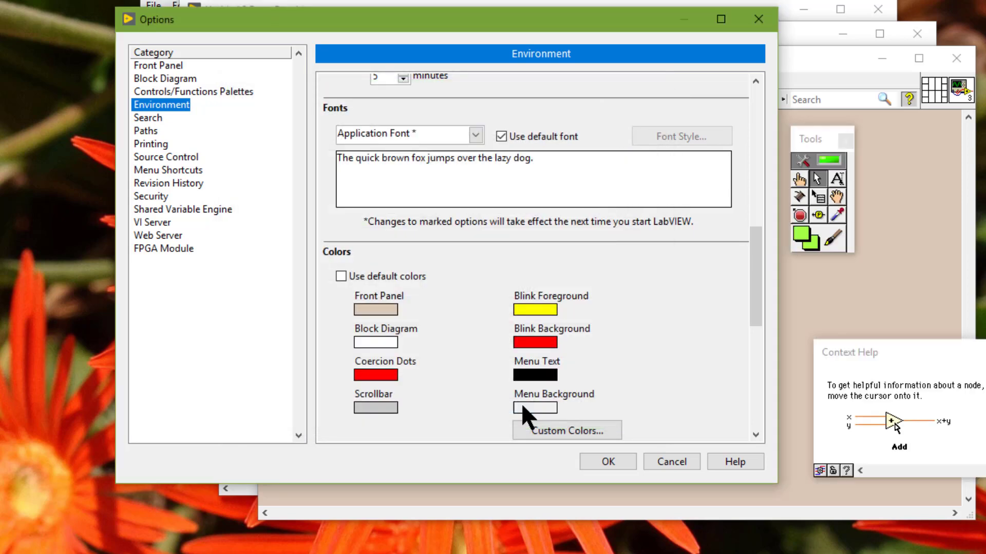
{"action": "left_click", "coordinate": [605, 460]}
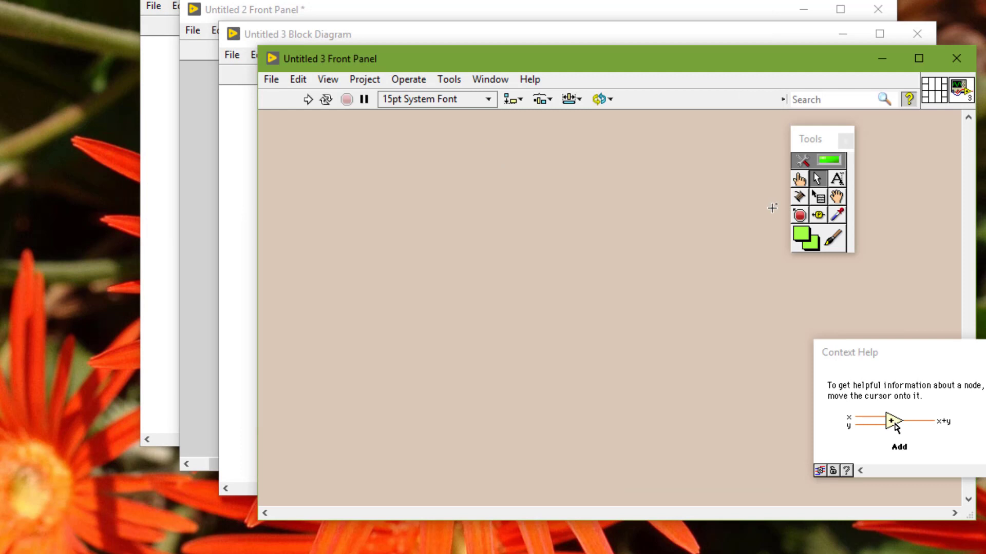
Step: Examine the user colors offered when coloring the new VI's panel background, and return to automatic tool selection
{"action": "left_click", "coordinate": [827, 232]}
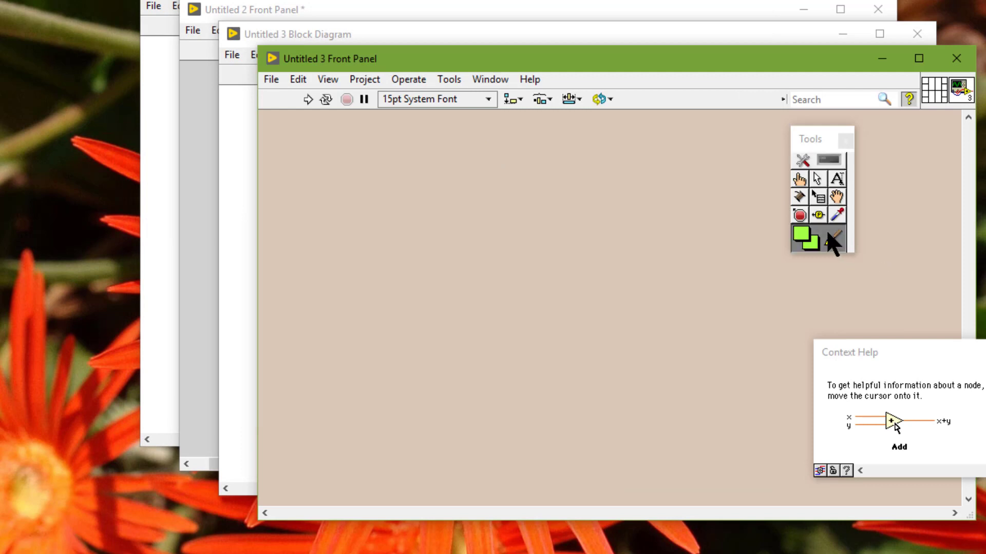
{"action": "left_click", "coordinate": [565, 170]}
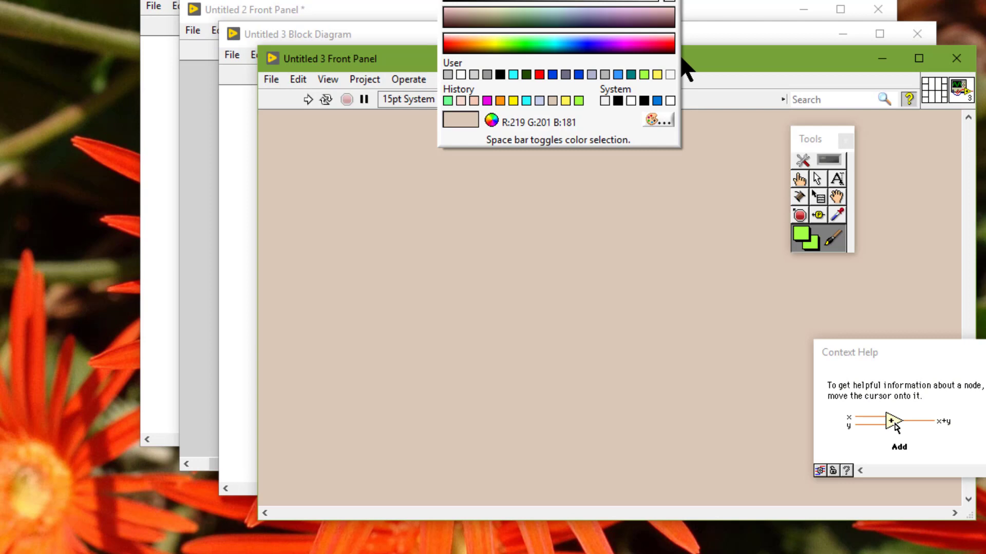
{"action": "left_click", "coordinate": [813, 163]}
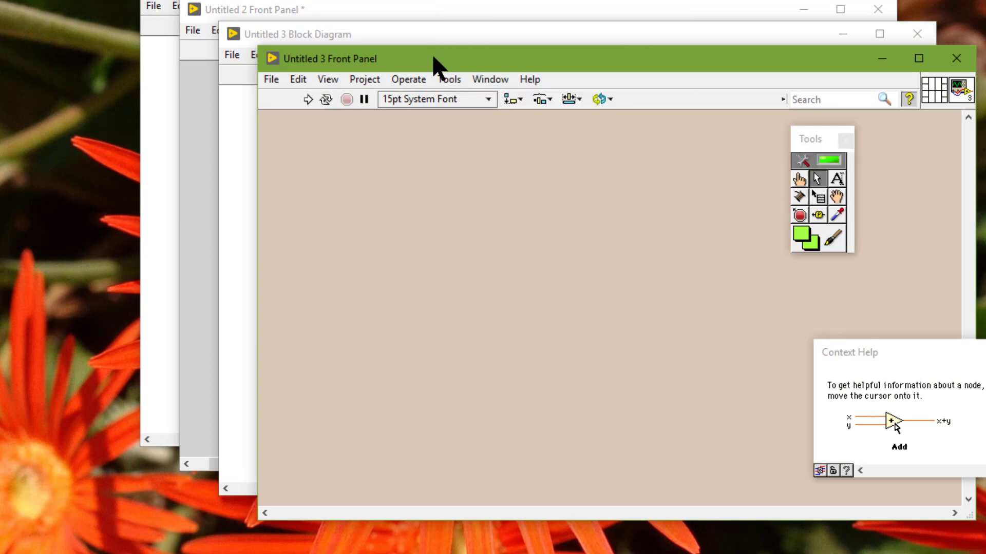
Step: Delete the Refnum Wire user color by removing its name from the Environment custom colors, and accept the changes
{"action": "left_click", "coordinate": [448, 80]}
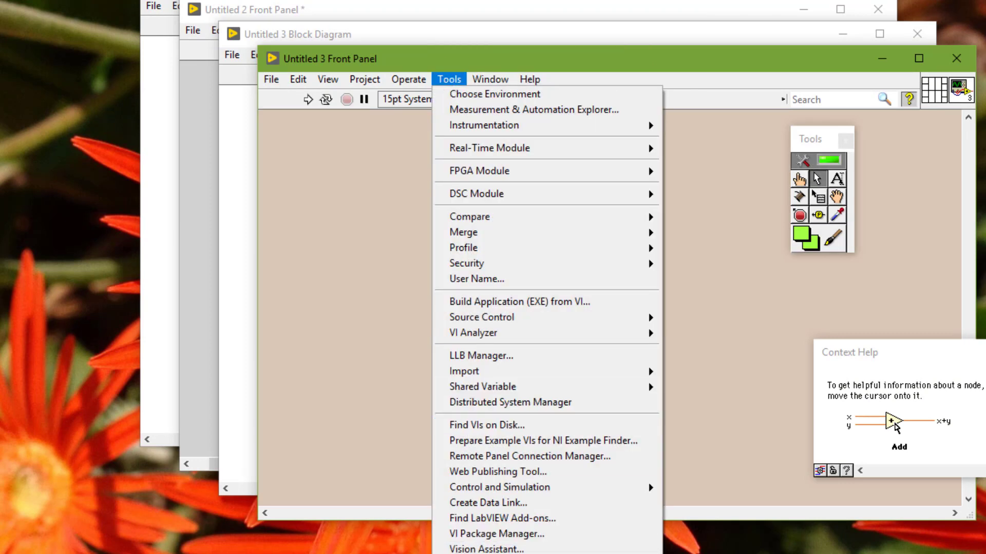
{"action": "left_click", "coordinate": [487, 550]}
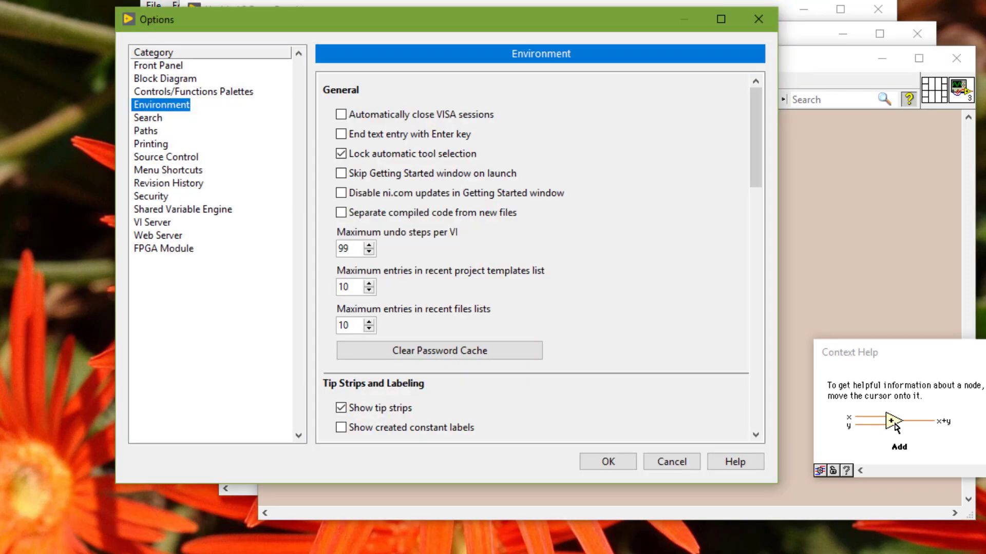
{"action": "left_click", "coordinate": [755, 394]}
{"action": "left_click", "coordinate": [755, 393]}
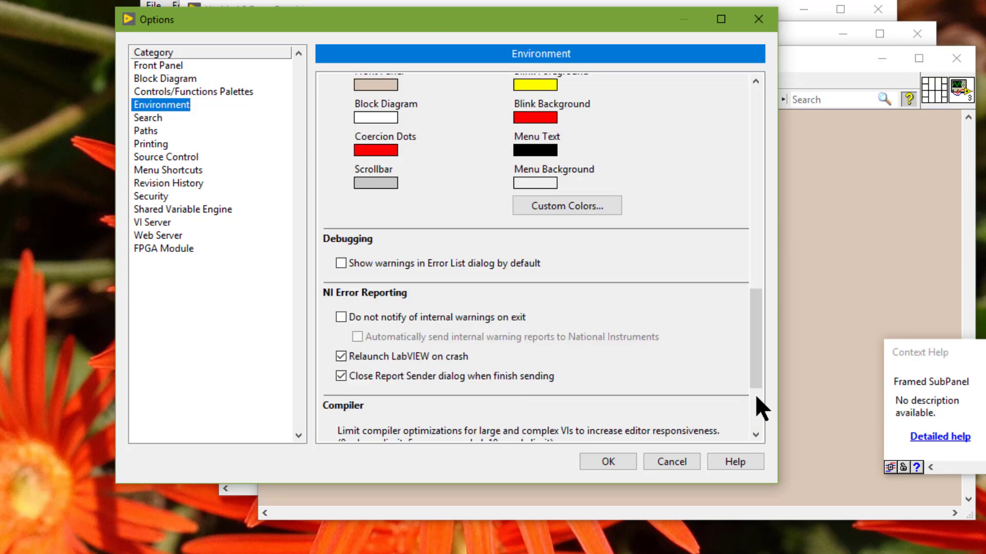
{"action": "left_click", "coordinate": [538, 208]}
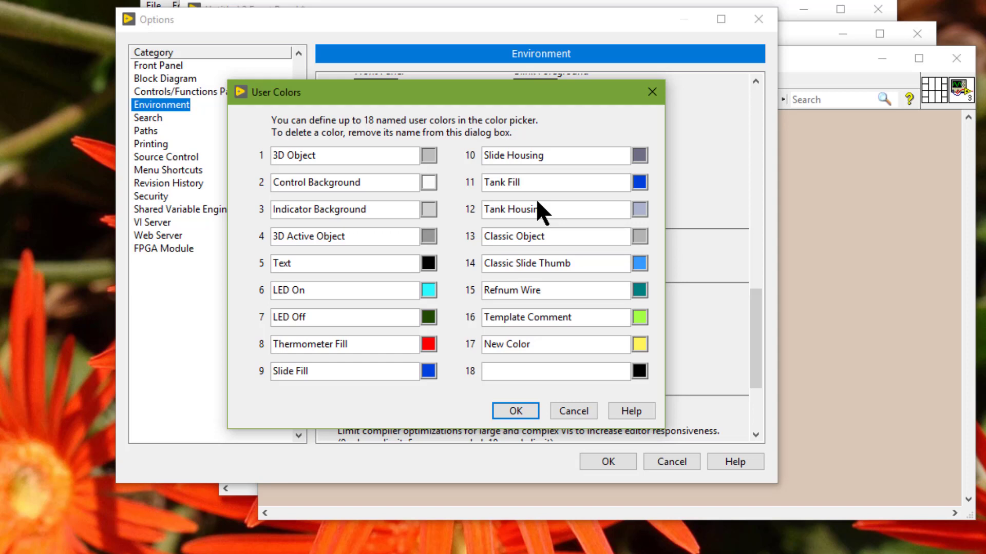
{"action": "left_click", "coordinate": [567, 284]}
{"action": "key", "text": "BackSpace"}
{"action": "key", "text": "BackSpace"}
{"action": "key", "text": "BackSpace"}
{"action": "key", "text": "BackSpace"}
{"action": "key", "text": "BackSpace"}
{"action": "key", "text": "BackSpace"}
{"action": "key", "text": "BackSpace"}
{"action": "key", "text": "BackSpace"}
{"action": "key", "text": "BackSpace"}
{"action": "key", "text": "BackSpace"}
{"action": "key", "text": "BackSpace"}
{"action": "left_click", "coordinate": [526, 410]}
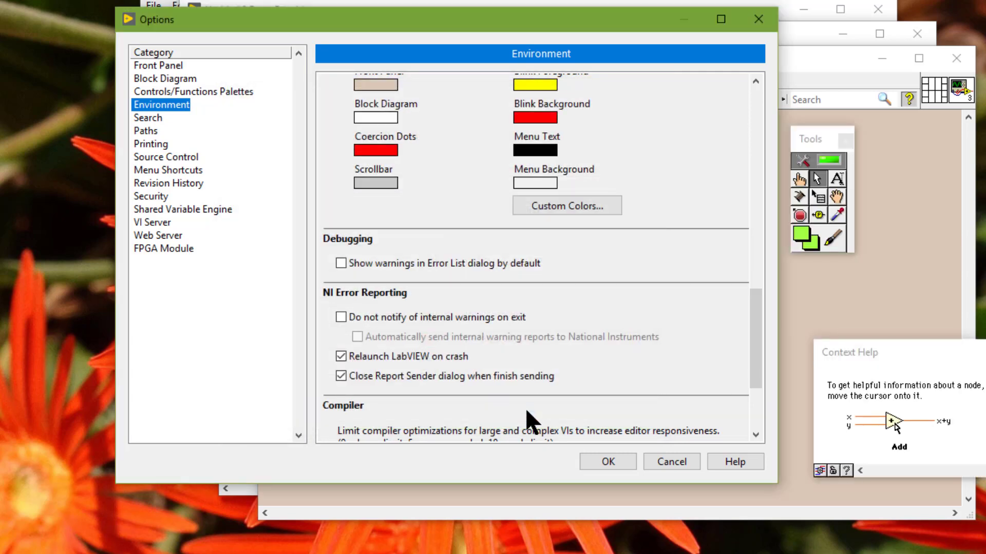
{"action": "left_click", "coordinate": [598, 464]}
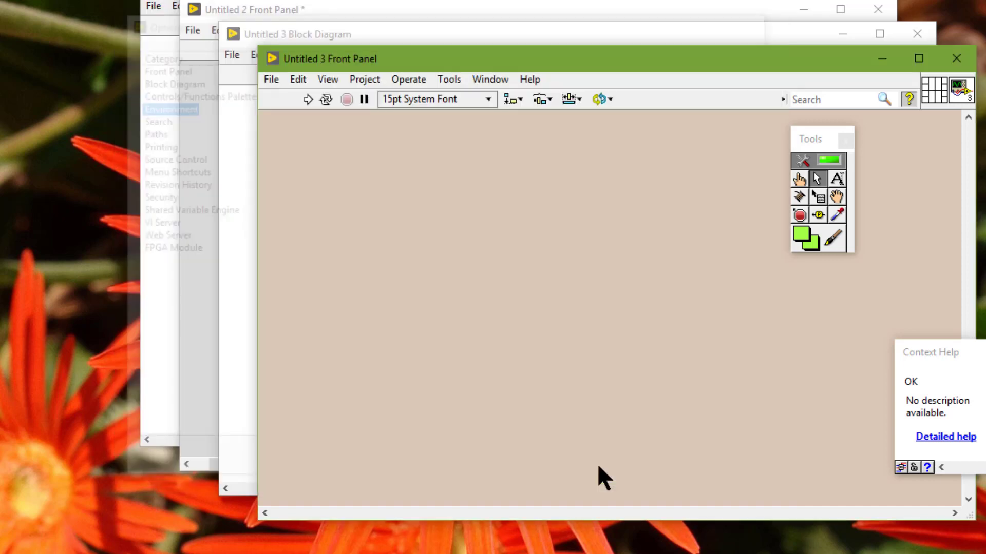
{"action": "right_click", "coordinate": [640, 210]}
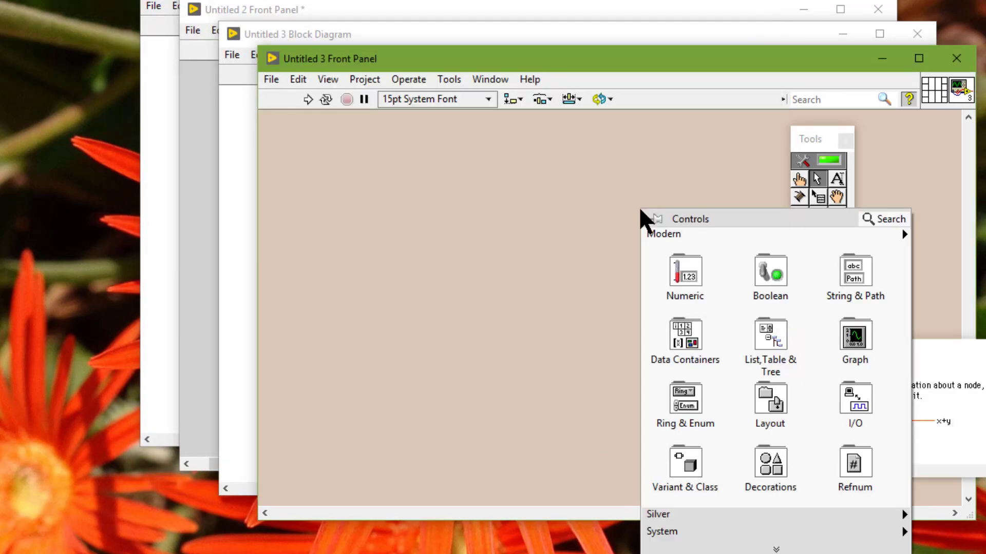
{"action": "left_click", "coordinate": [806, 132]}
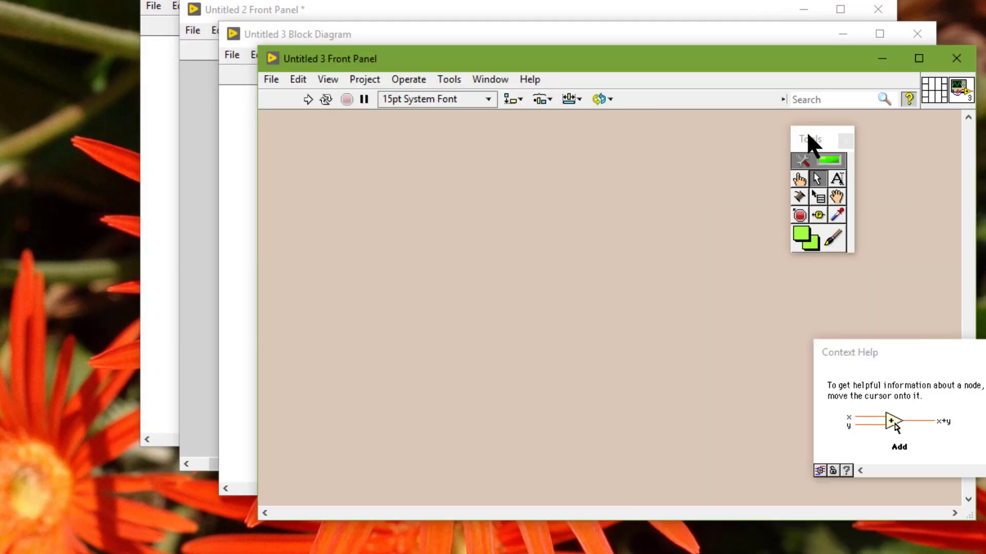
Step: Examine the user colors offered by the coloring tool for the Untitled 3 front panel background, then dismiss the color picker
{"action": "left_click", "coordinate": [832, 238]}
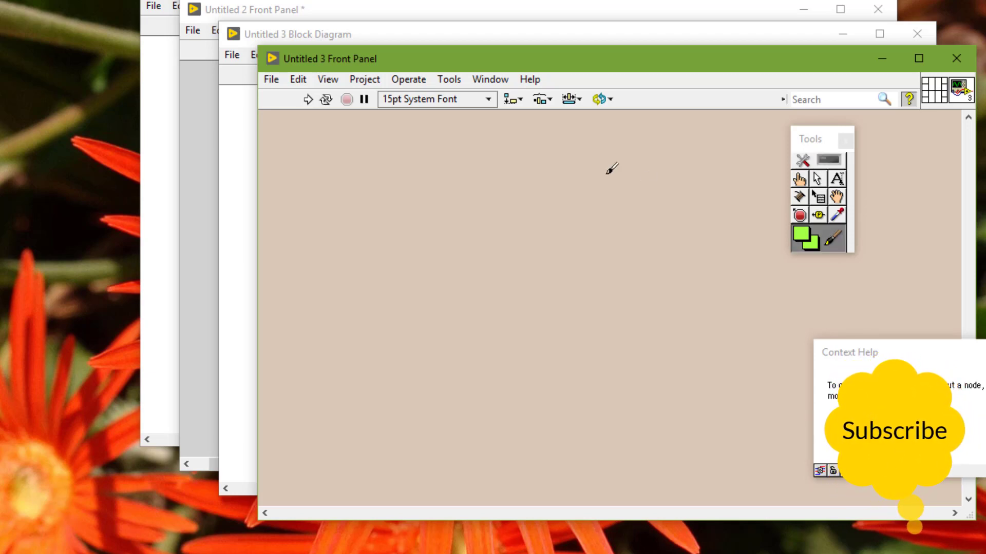
{"action": "left_click", "coordinate": [609, 173]}
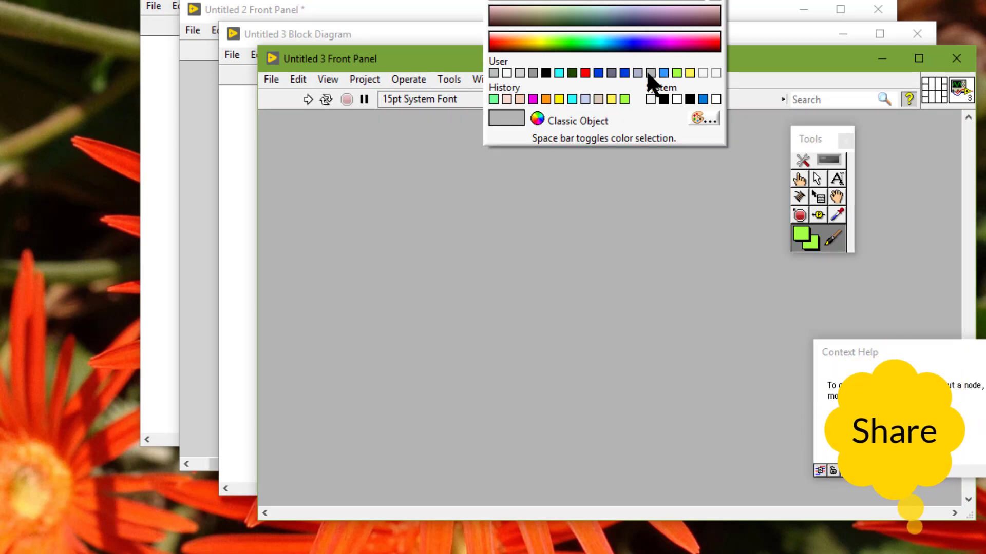
{"action": "key", "text": "Escape"}
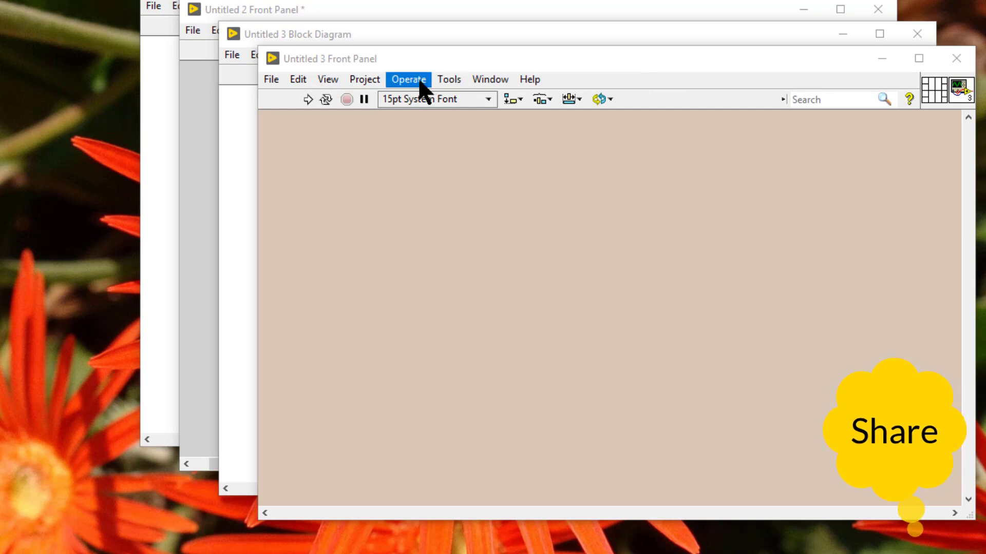
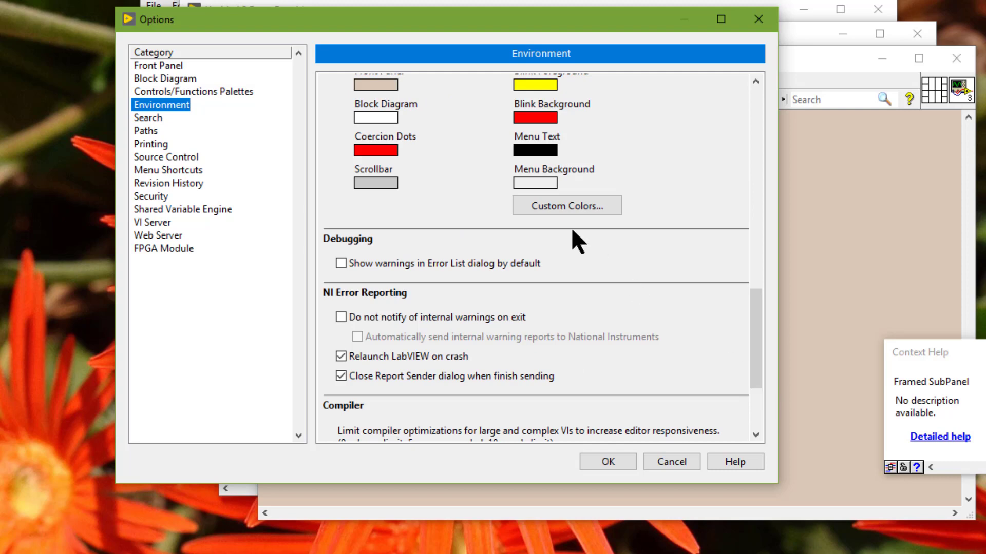
Step: Remove the names New Color, Template Comment and Classic Slide Thumb from the Environment custom user colors
{"action": "left_click", "coordinate": [566, 208]}
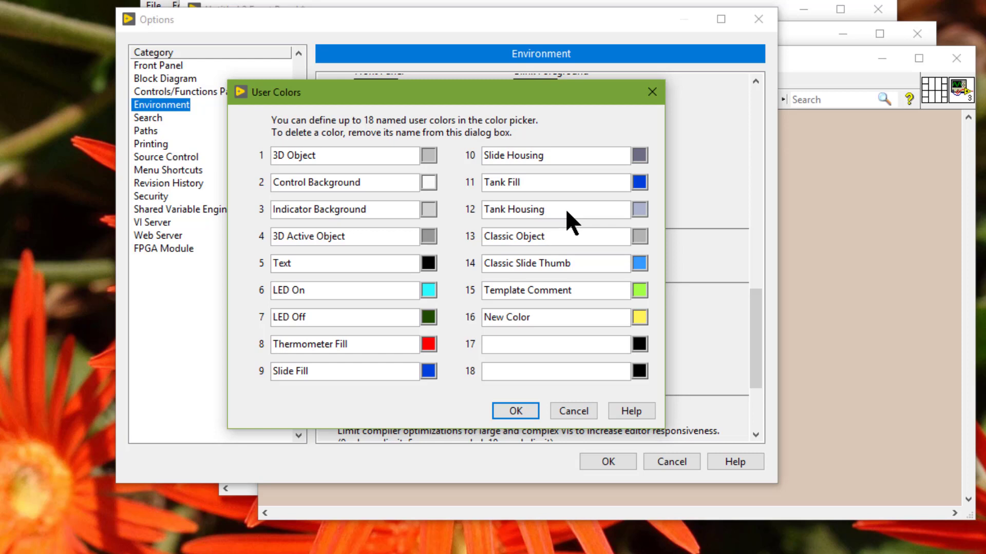
{"action": "triple_click", "coordinate": [532, 322]}
{"action": "key", "text": "BackSpace"}
{"action": "triple_click", "coordinate": [539, 293]}
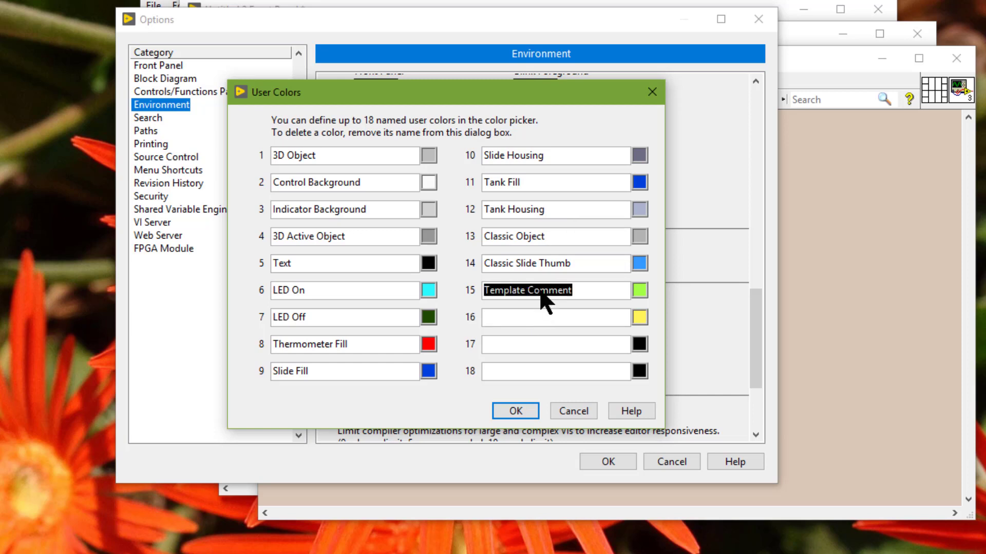
{"action": "key", "text": "BackSpace"}
{"action": "triple_click", "coordinate": [543, 269]}
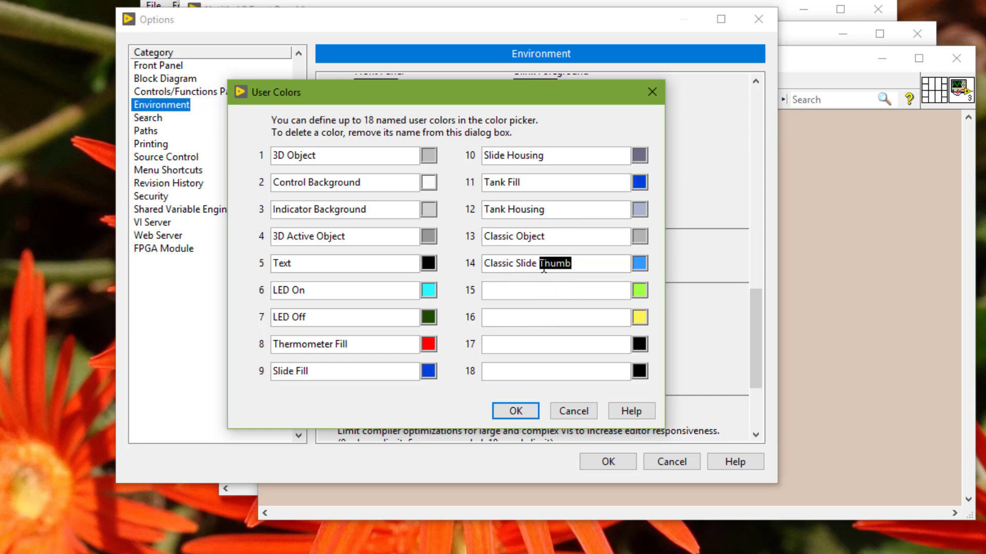
{"action": "key", "text": "BackSpace"}
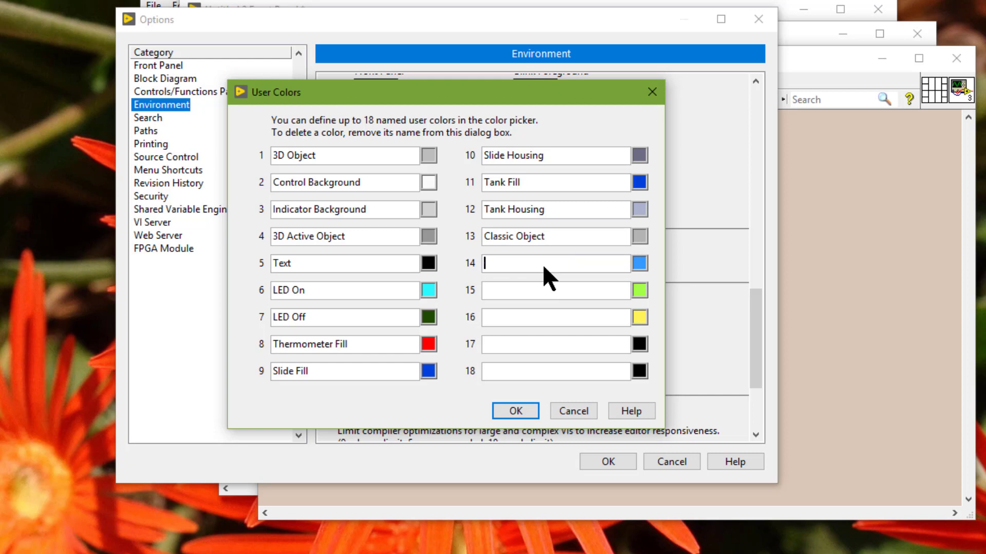
Step: Clear the user color names Classic Object, Tank Housing, Tank Fill and Slide Housing from entries 13 to 10
{"action": "double_click", "coordinate": [532, 237]}
{"action": "triple_click", "coordinate": [532, 236]}
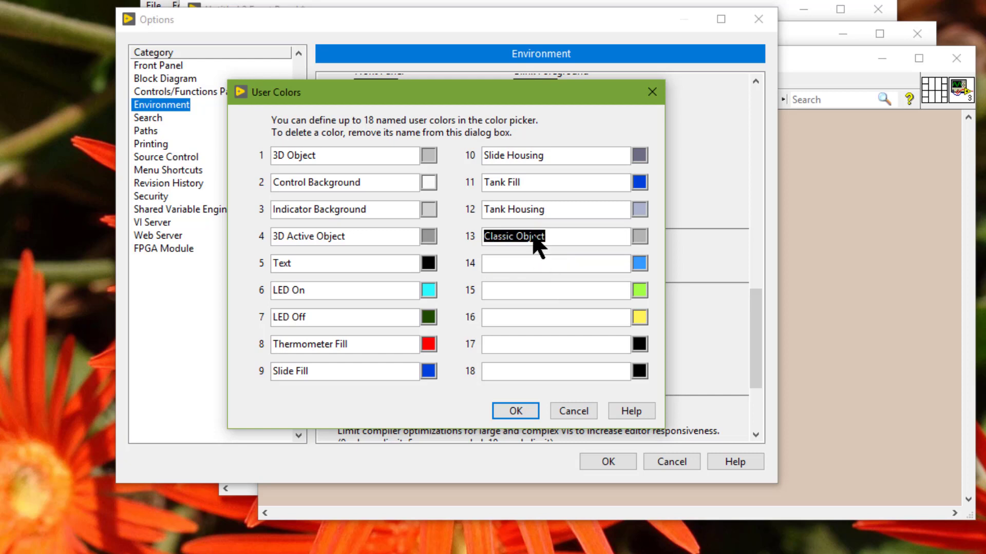
{"action": "key", "text": "BackSpace"}
{"action": "double_click", "coordinate": [524, 210]}
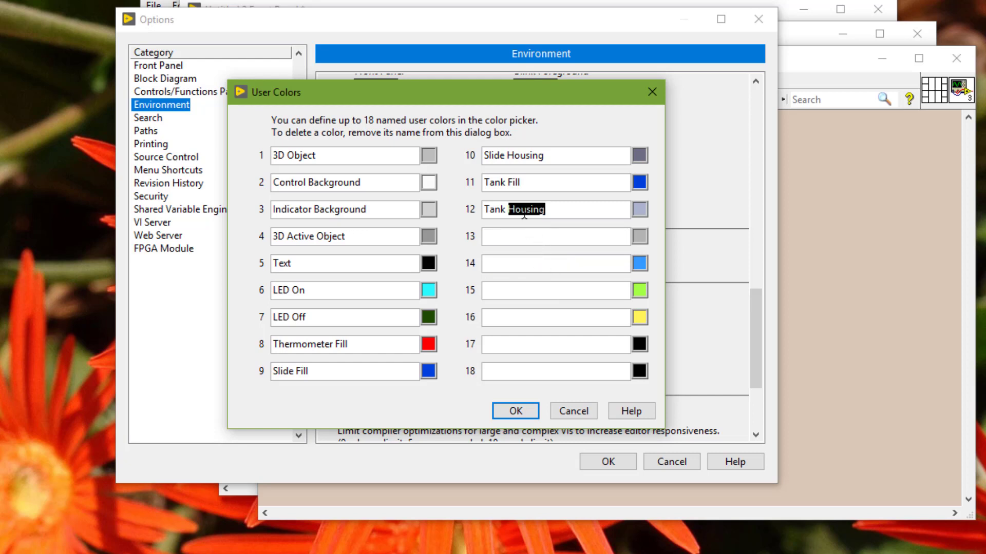
{"action": "triple_click", "coordinate": [524, 211]}
{"action": "key", "text": "BackSpace"}
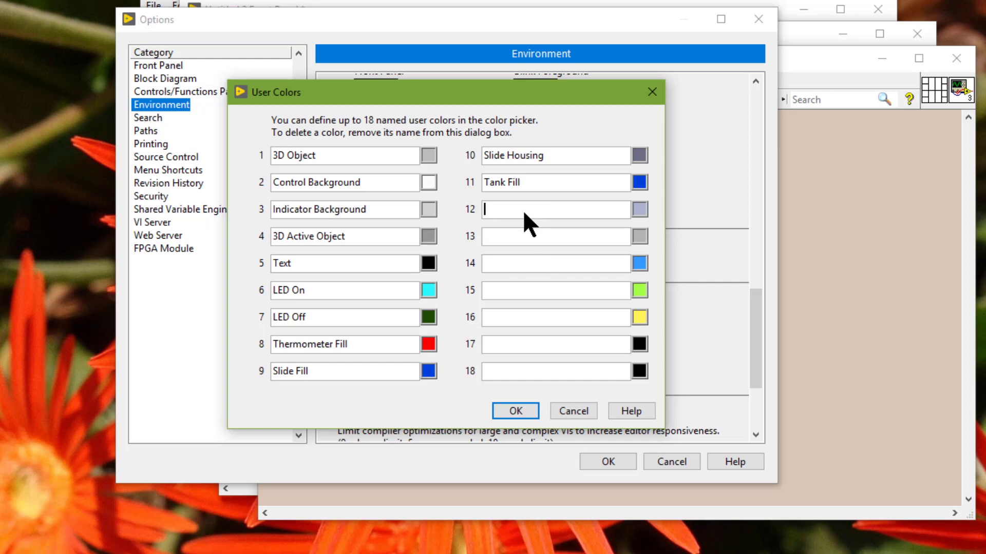
{"action": "double_click", "coordinate": [516, 183]}
{"action": "triple_click", "coordinate": [516, 184]}
{"action": "left_click", "coordinate": [519, 155]}
{"action": "triple_click", "coordinate": [521, 156]}
{"action": "key", "text": "BackSpace"}
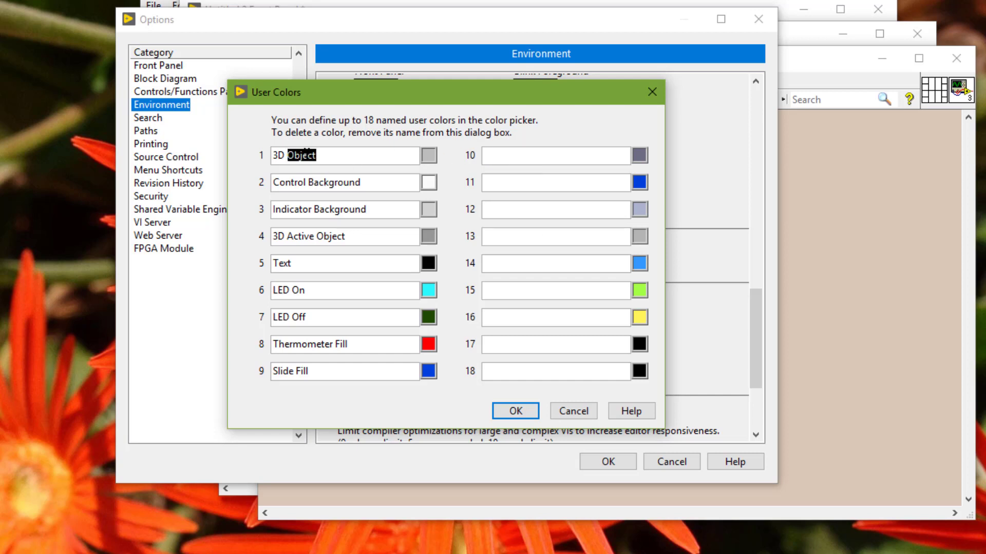
Step: Clear the user color names 3D Object, Control Background, Indicator Background and 3D Active Object from entries 1 to 4
{"action": "triple_click", "coordinate": [306, 155]}
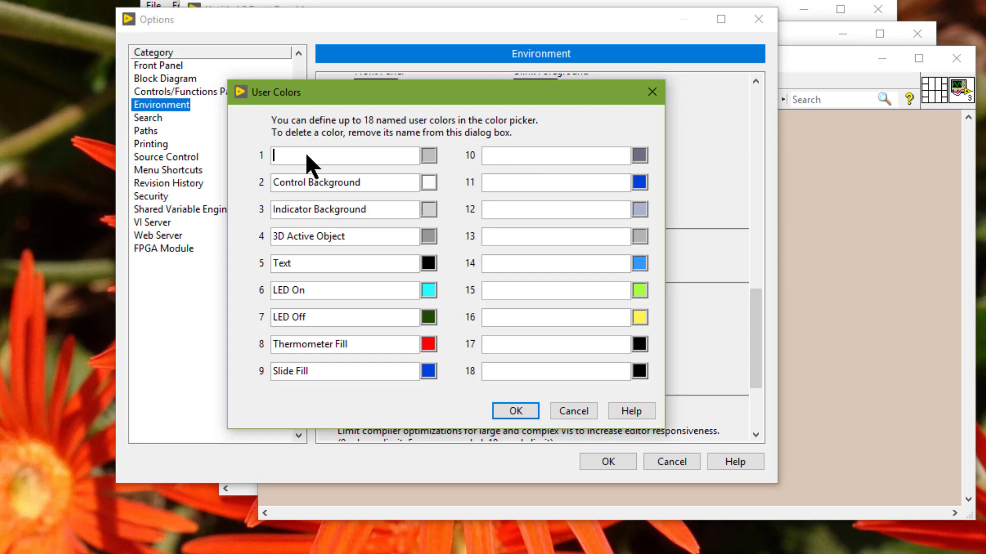
{"action": "double_click", "coordinate": [327, 183]}
{"action": "left_click", "coordinate": [327, 183]}
{"action": "key", "text": "BackSpace"}
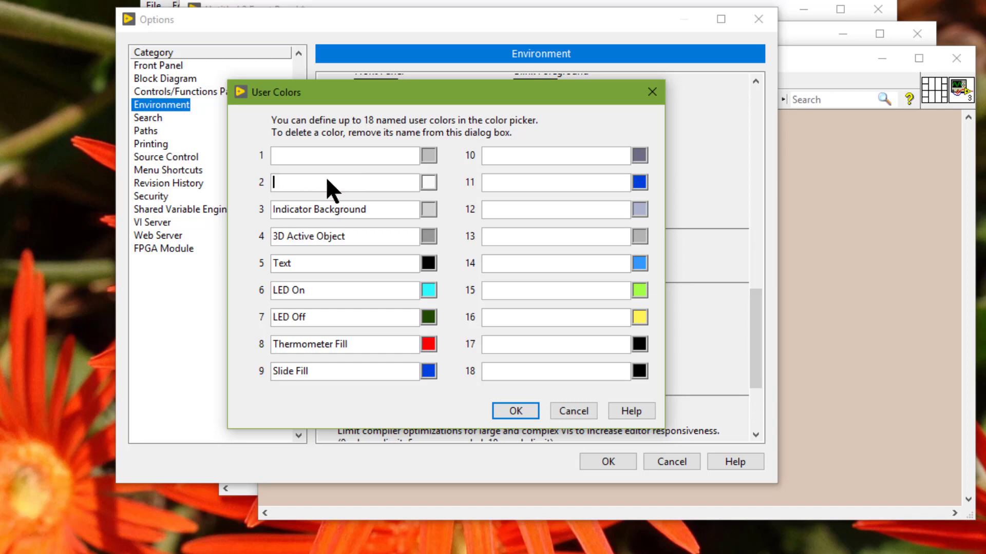
{"action": "double_click", "coordinate": [330, 209]}
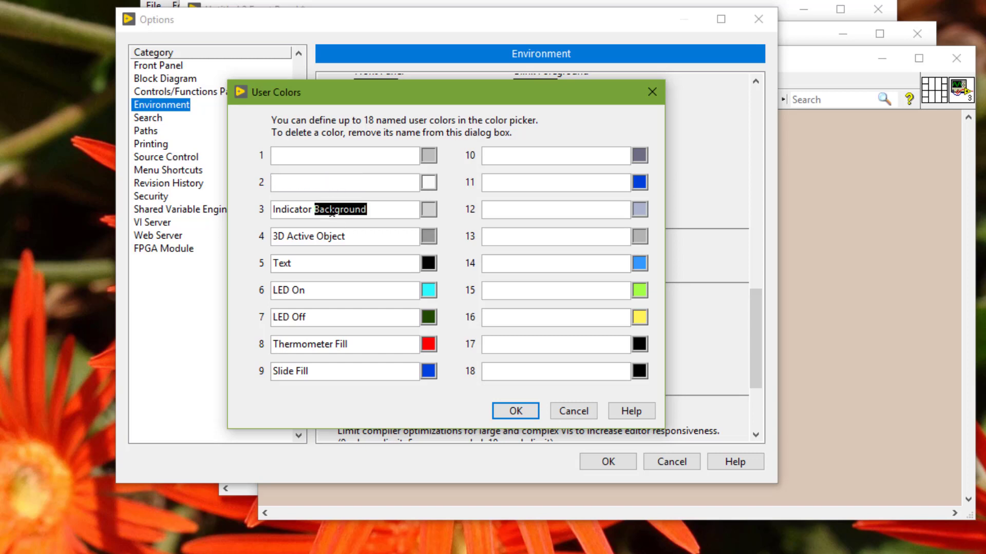
{"action": "left_click", "coordinate": [331, 208]}
{"action": "key", "text": "BackSpace"}
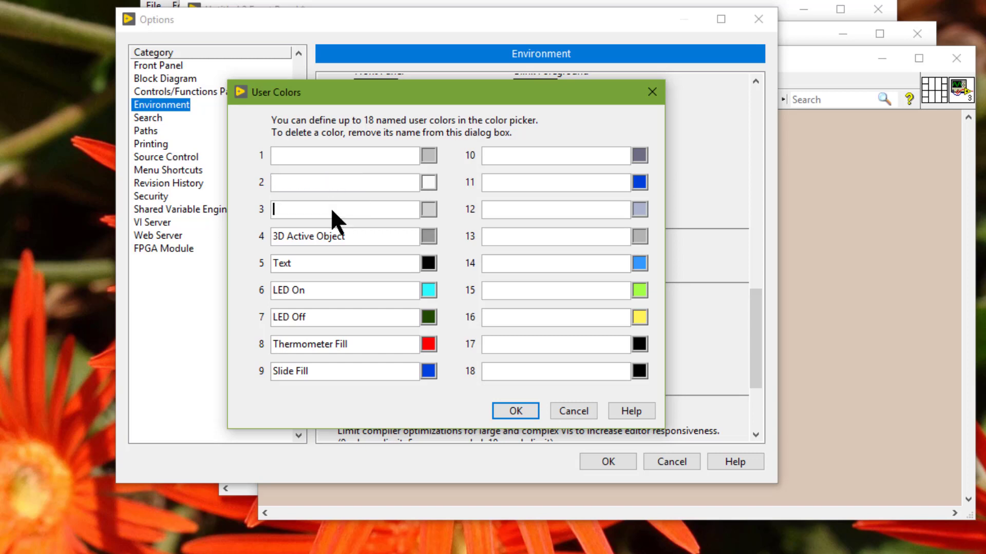
{"action": "triple_click", "coordinate": [331, 240]}
{"action": "key", "text": "BackSpace"}
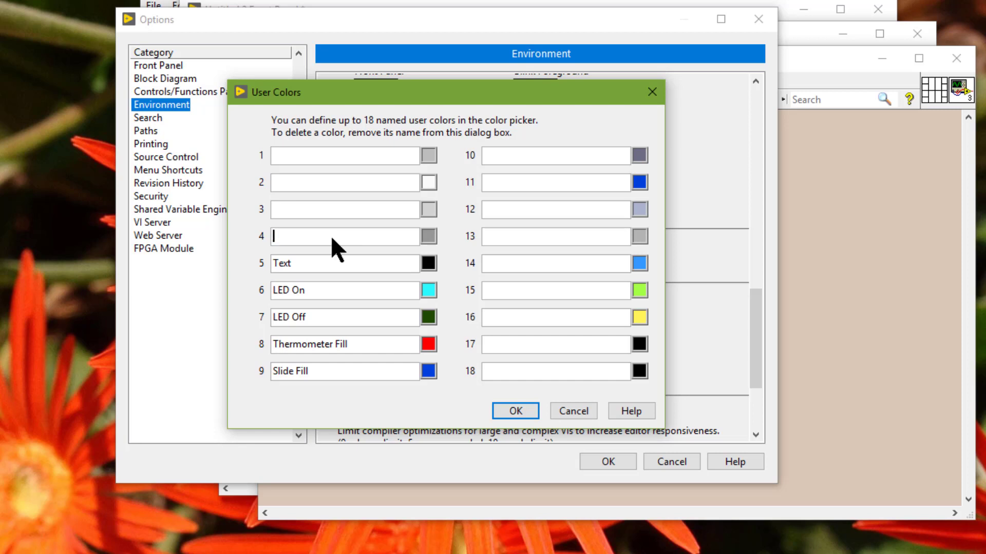
Step: Clear the user color names Text, LED On, LED Off, Thermometer Fill and Slide Fill, and accept the emptied user color list
{"action": "double_click", "coordinate": [287, 262]}
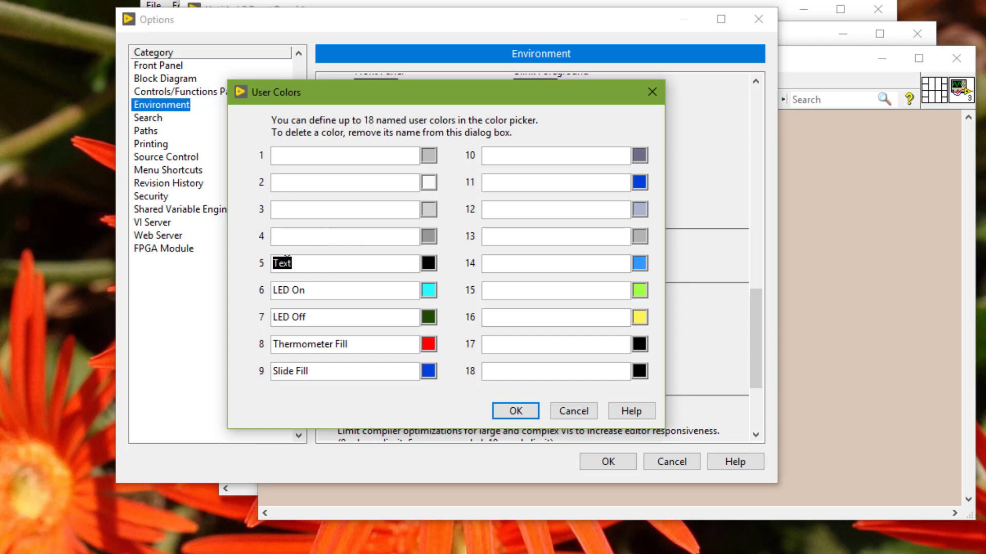
{"action": "key", "text": "BackSpace"}
{"action": "triple_click", "coordinate": [296, 291]}
{"action": "key", "text": "BackSpace"}
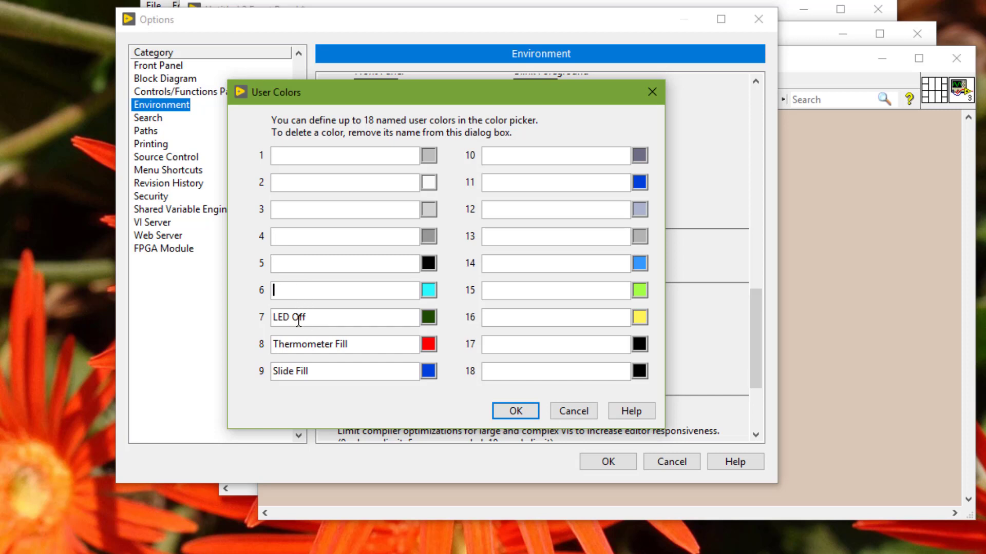
{"action": "triple_click", "coordinate": [298, 318]}
{"action": "key", "text": "BackSpace"}
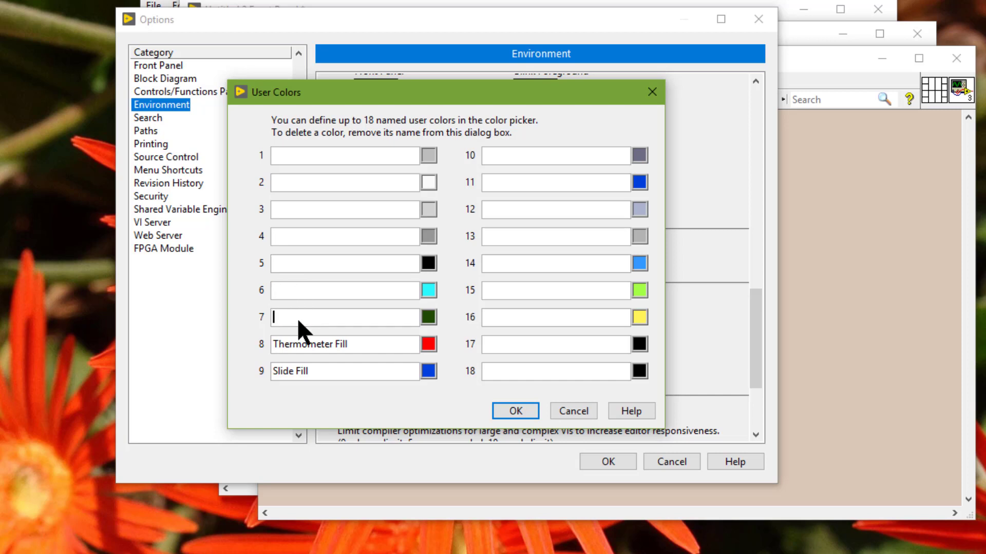
{"action": "triple_click", "coordinate": [302, 344]}
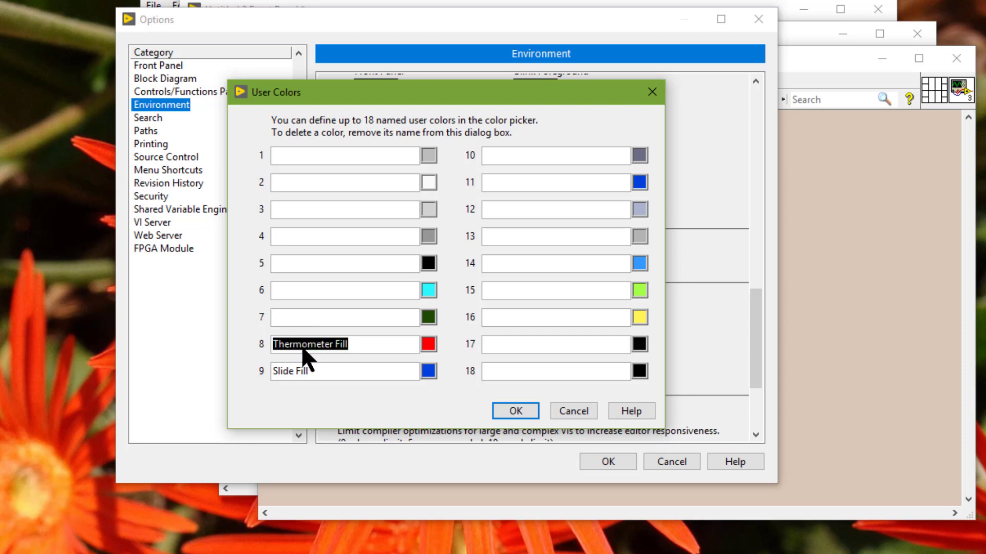
{"action": "key", "text": "BackSpace"}
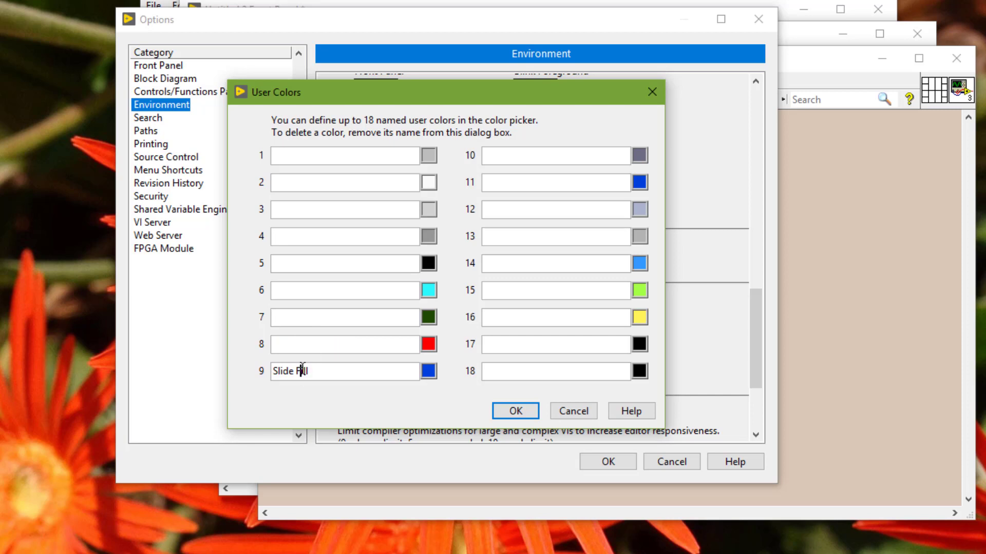
{"action": "triple_click", "coordinate": [302, 370]}
{"action": "key", "text": "BackSpace"}
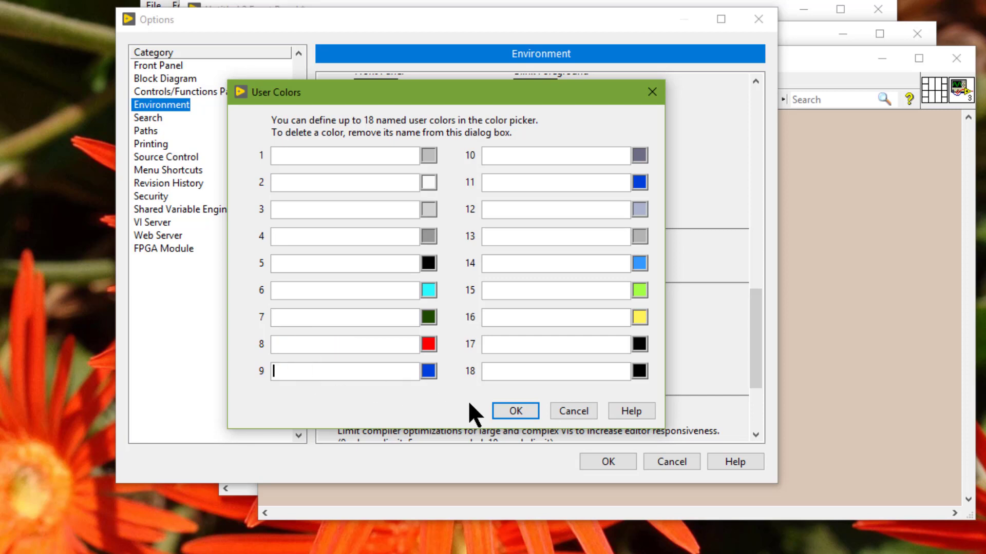
{"action": "left_click", "coordinate": [515, 410]}
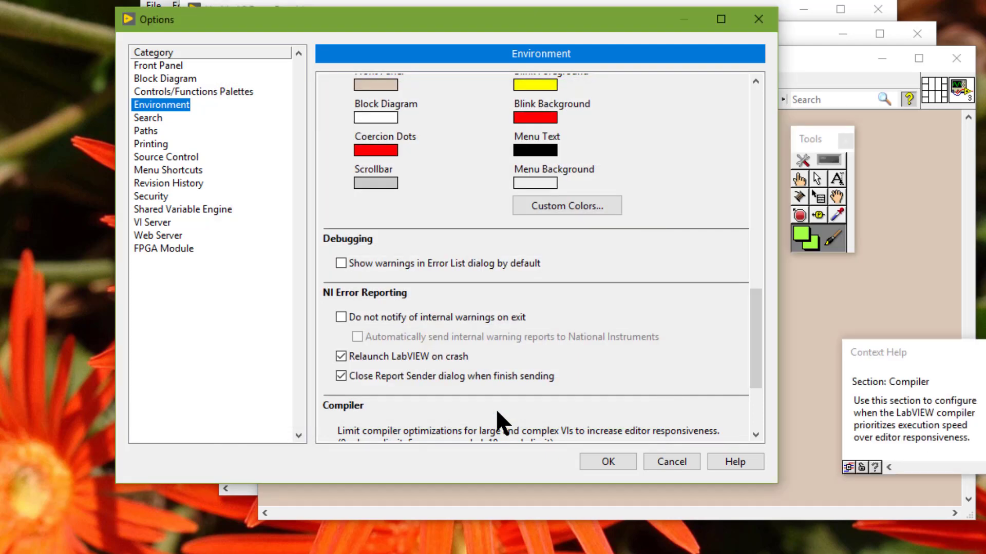
Step: Reopen the custom user colors to review the list, and accept both the user colors and the options
{"action": "left_click", "coordinate": [554, 207]}
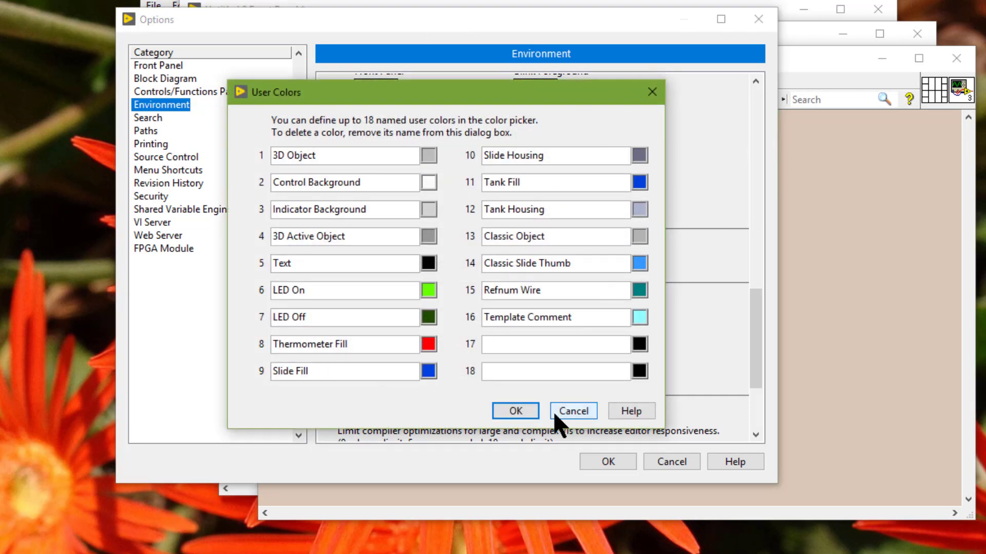
{"action": "left_click", "coordinate": [515, 411]}
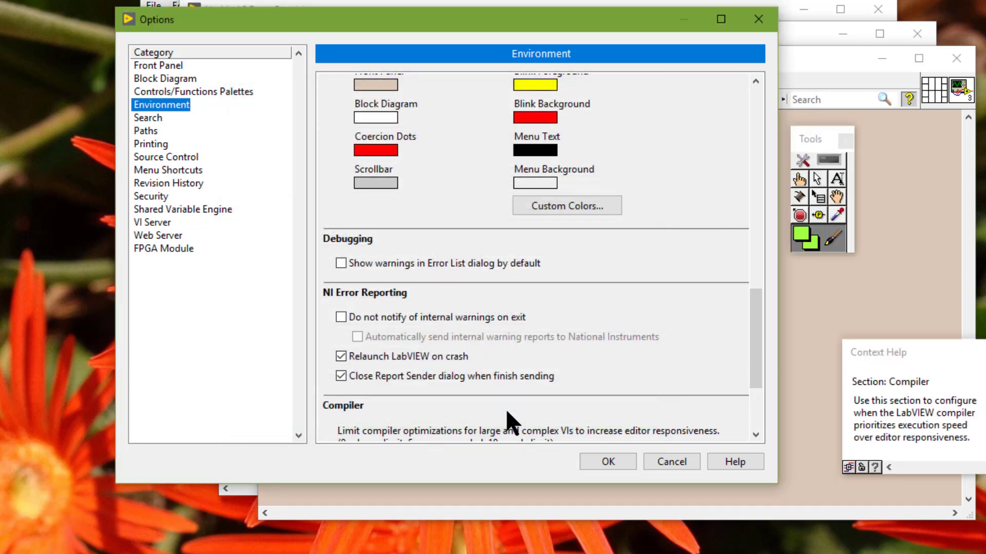
{"action": "left_click", "coordinate": [593, 460]}
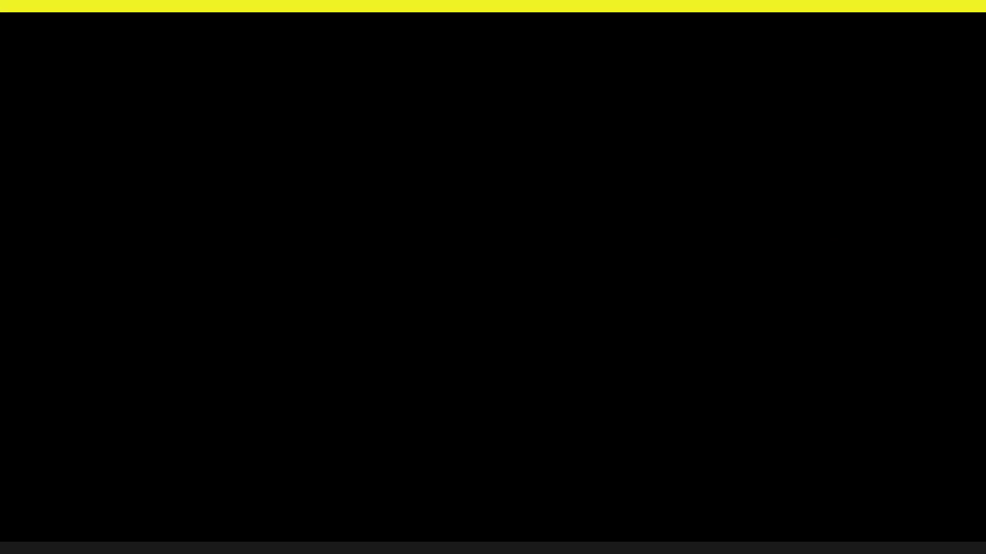